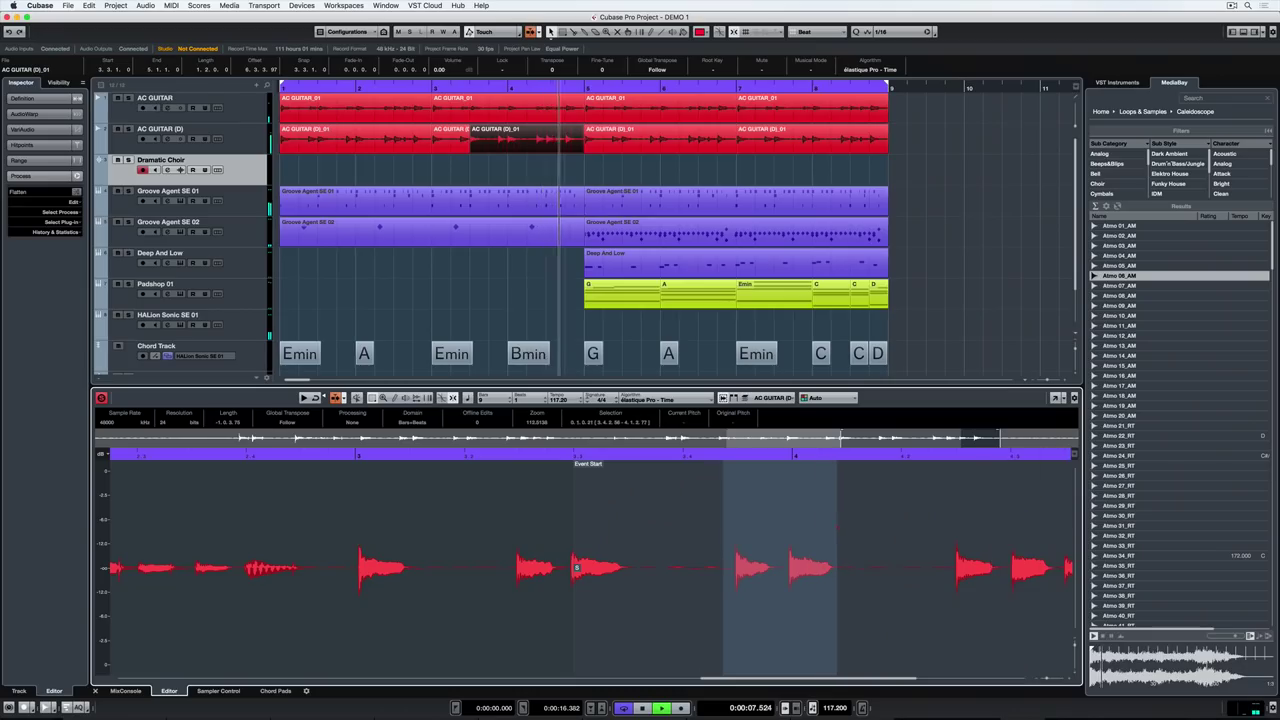
Show the MixConsole in the Lower Zone and the VST Instruments rack in the Right Zone.
click(834, 523)
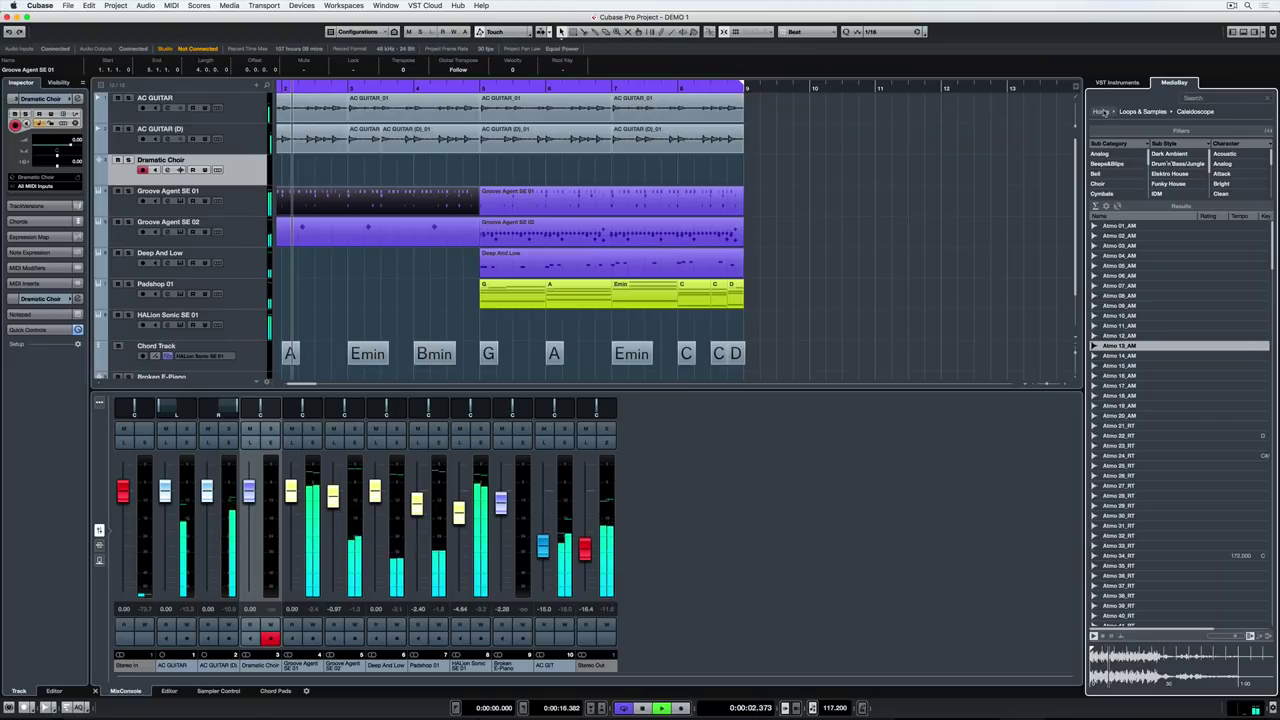
click(1112, 83)
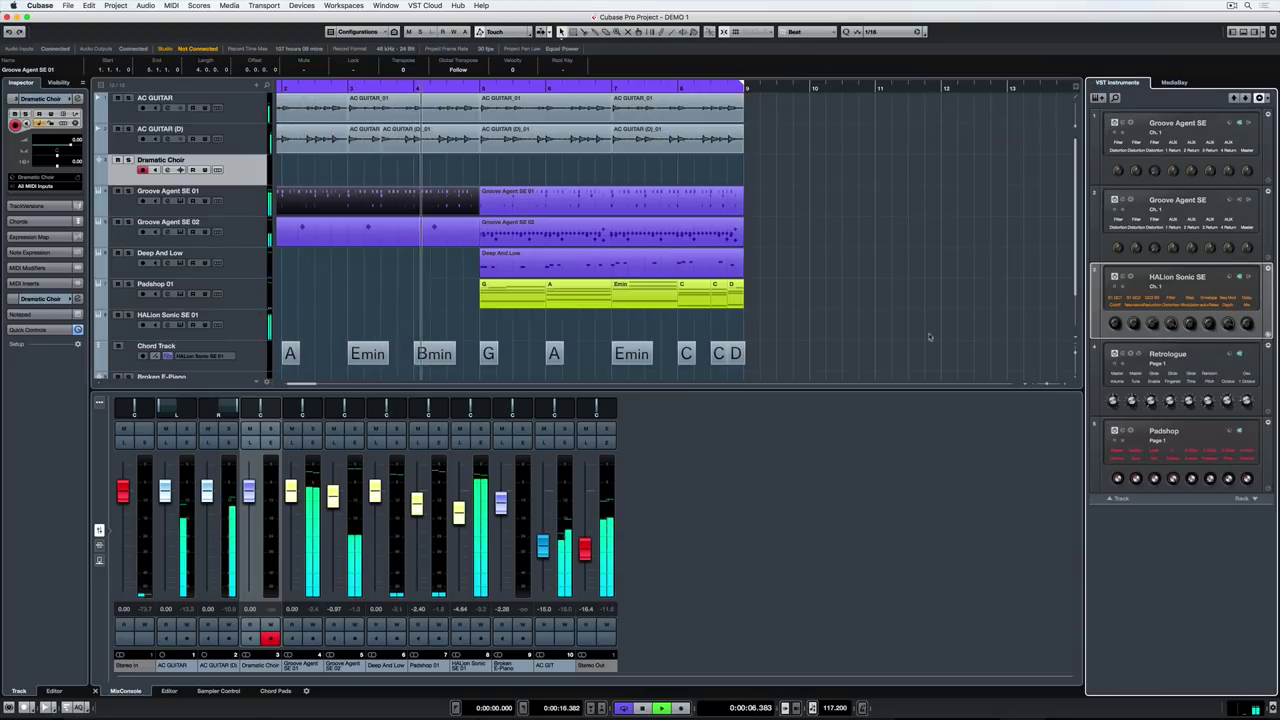
Widen then narrow the mixer strips, and zoom the arrangement in and out with H and G.
click(830, 493)
key(h)
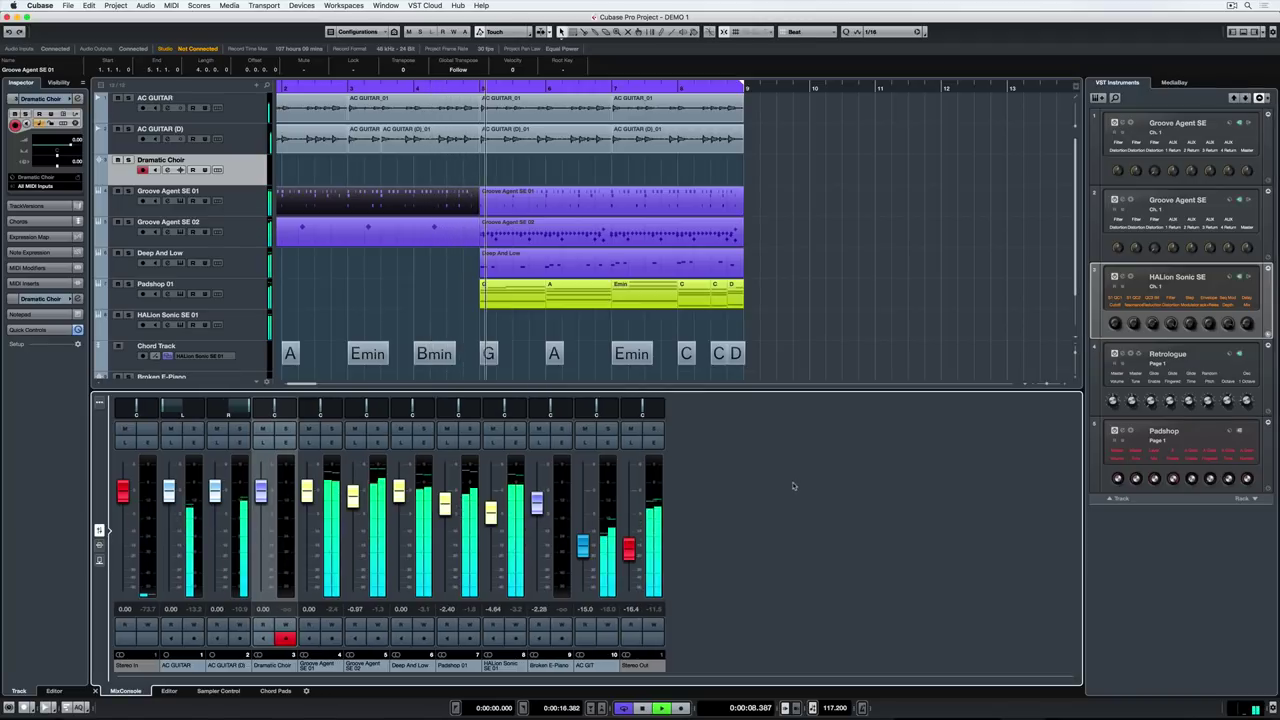
key(g)
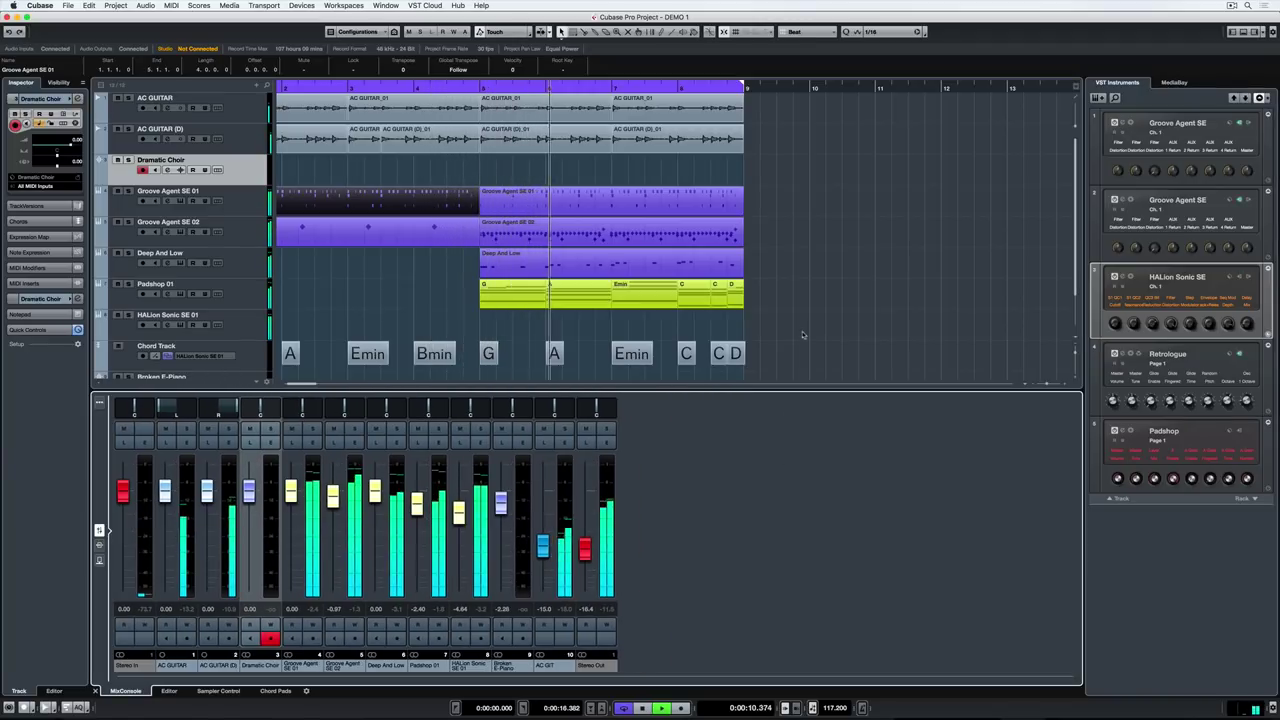
click(802, 323)
key(h)
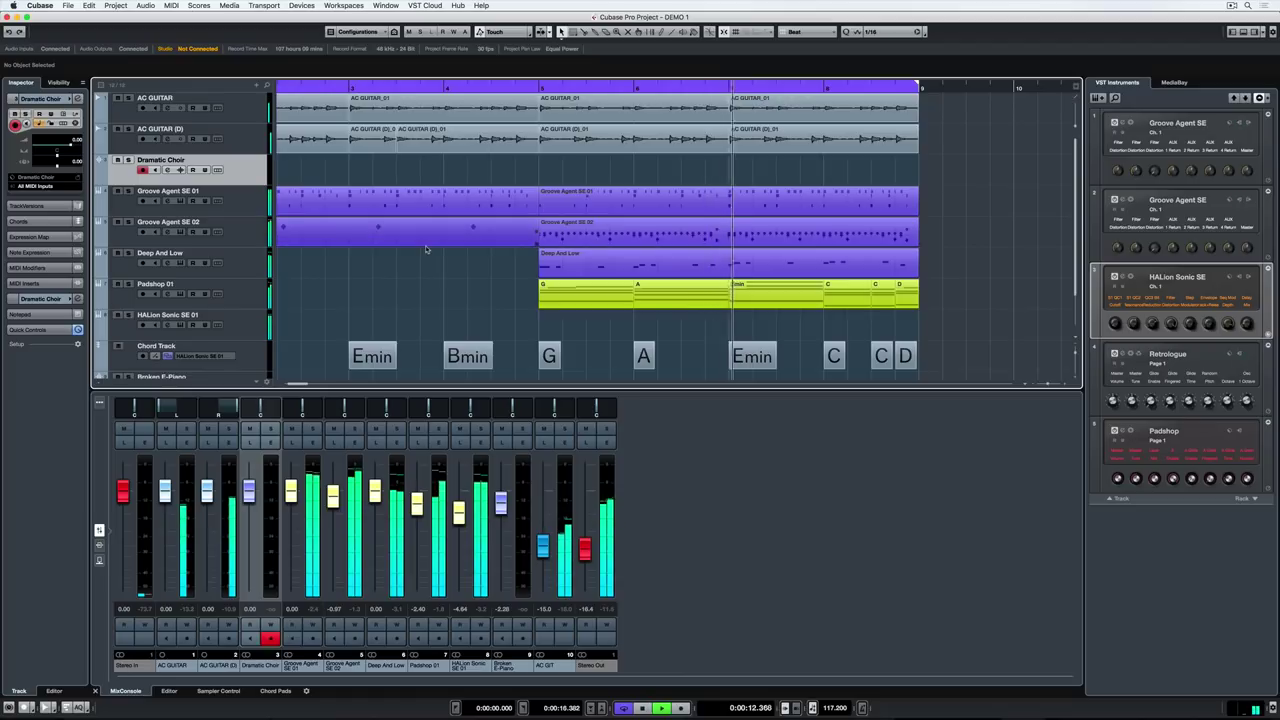
key(g)
key(g)
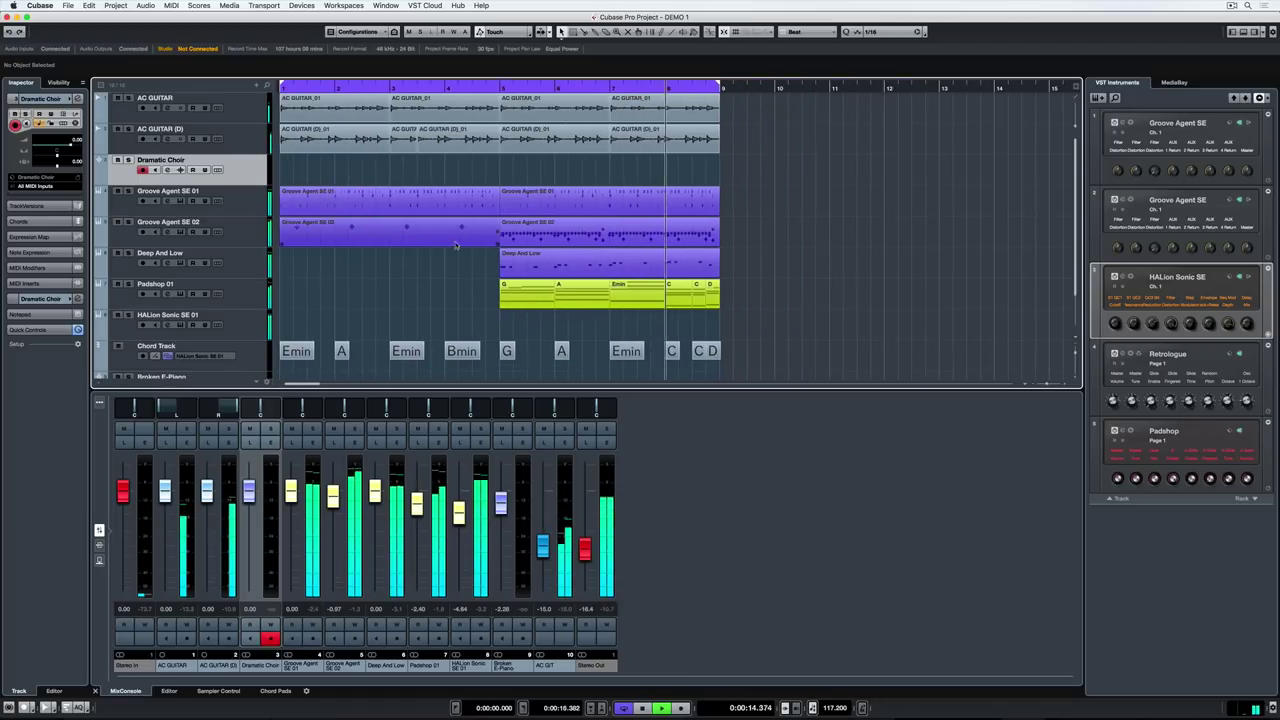
Hide the Left, Lower and Right Zones with the top-right zone toggles.
click(1243, 32)
click(1255, 32)
click(1267, 32)
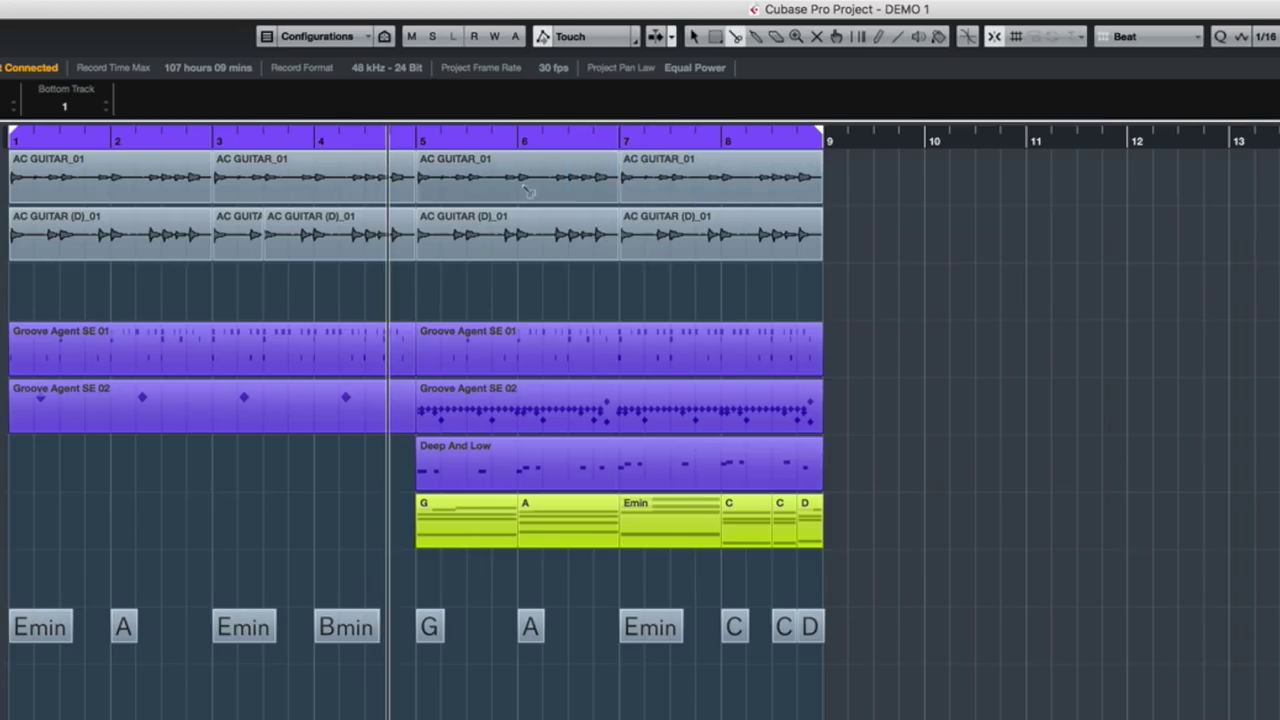
Split AC GUITAR_01 at bar 6 with Scissors, then record briefly on Dramatic Choir.
click(521, 194)
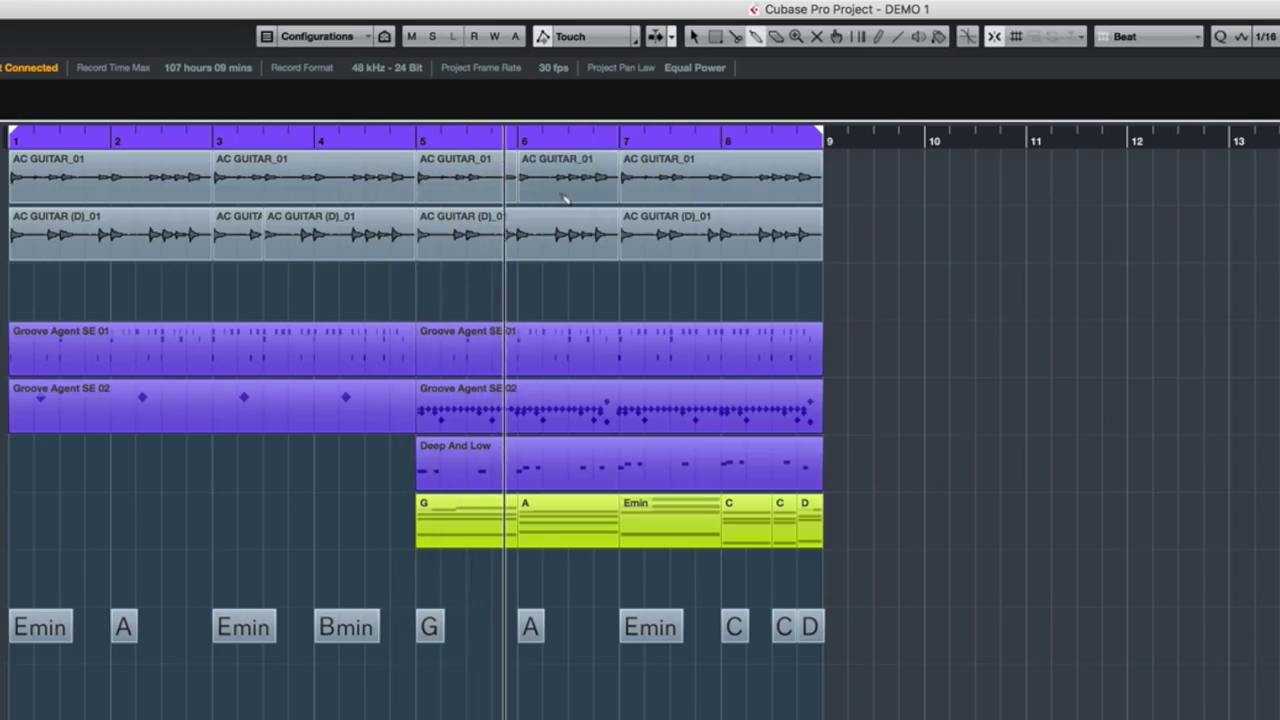
click(693, 36)
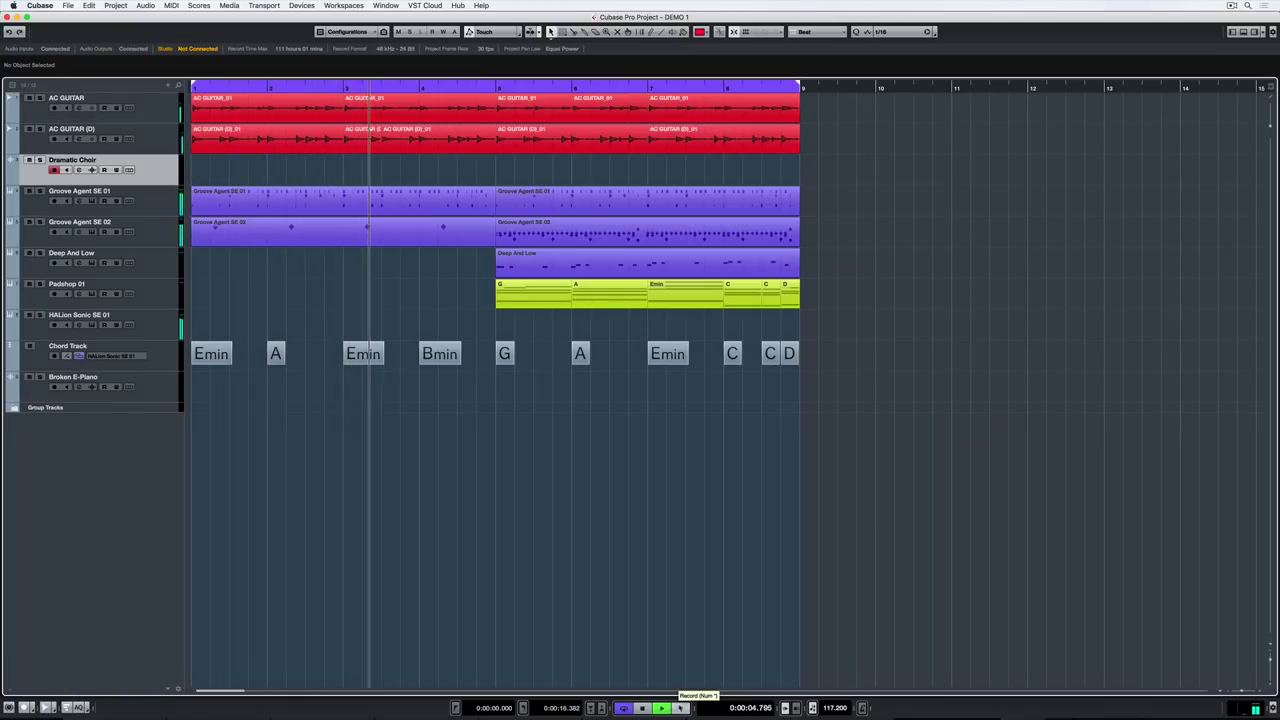
click(681, 708)
click(681, 708)
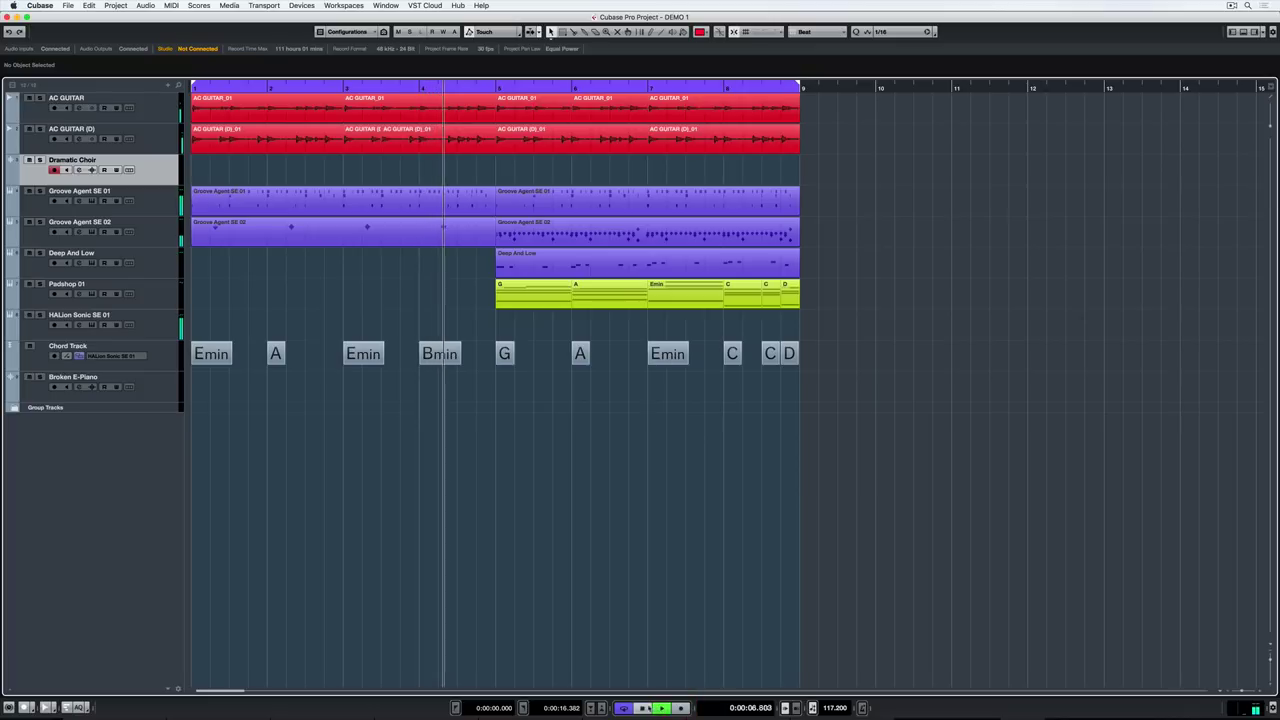
Stop playback and toggle cycle playback on.
click(642, 708)
click(624, 708)
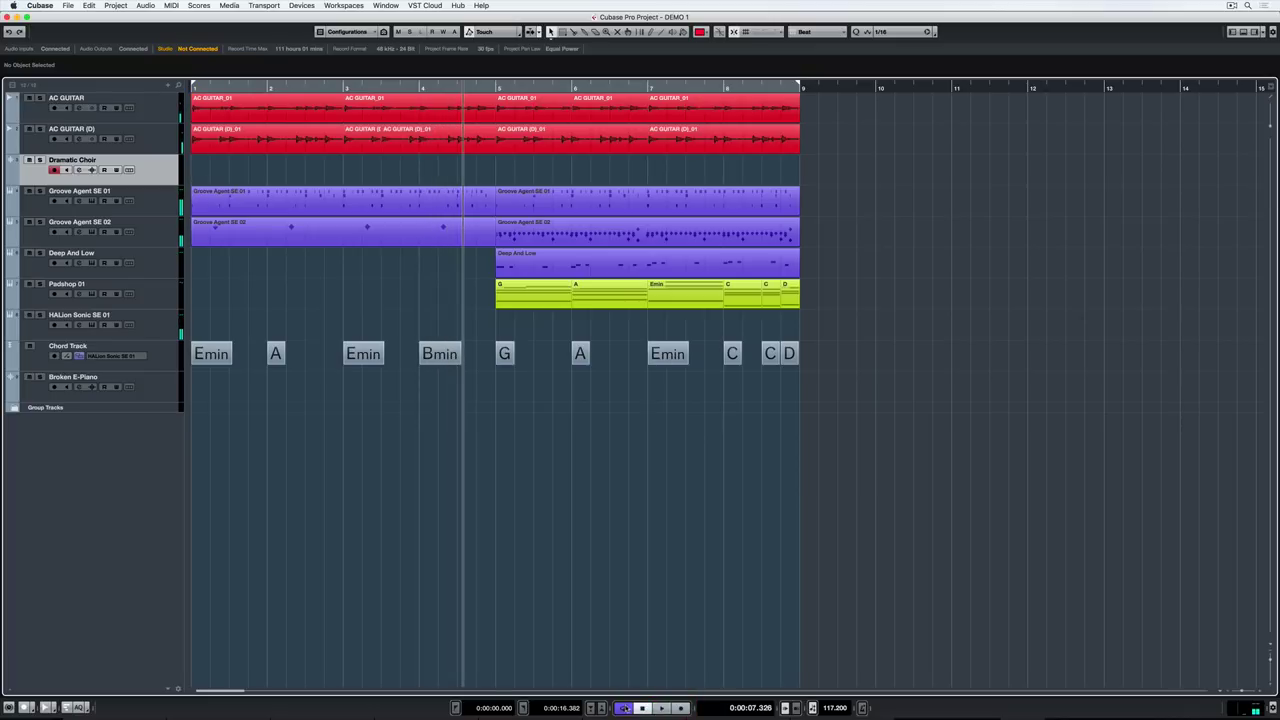
scroll(751, 708, up, 15)
scroll(751, 708, down, 11)
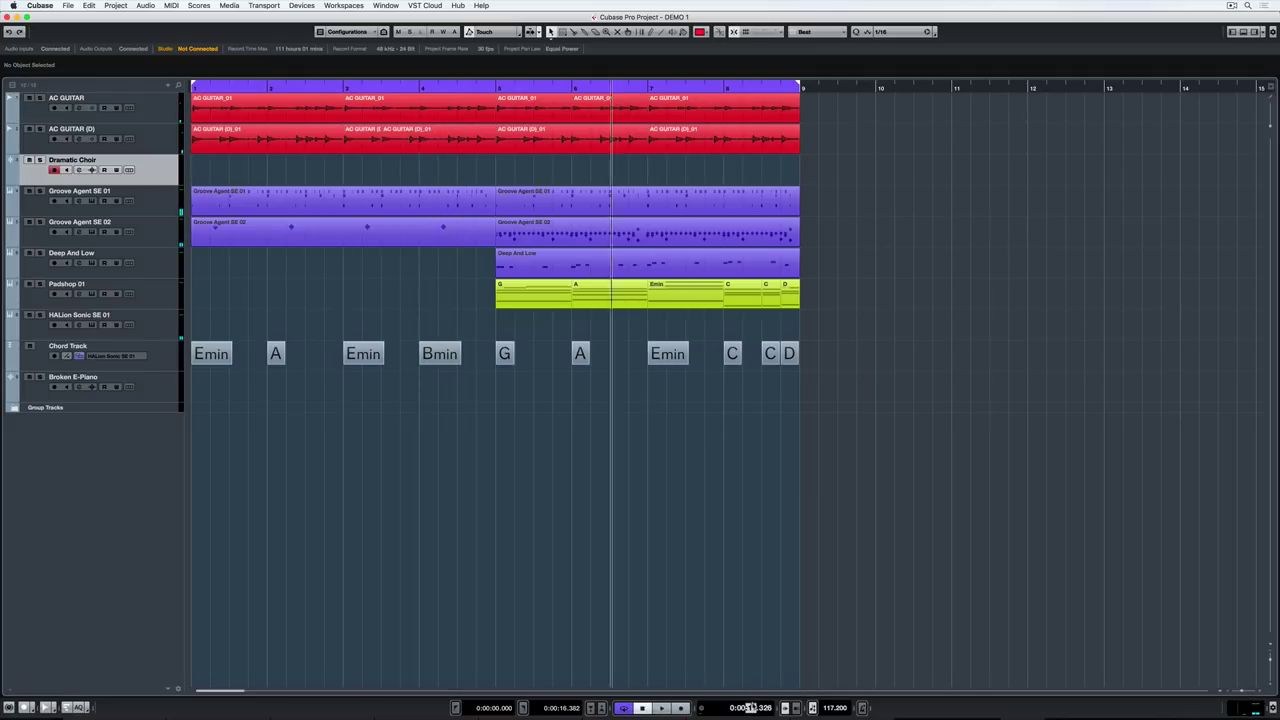
scroll(751, 708, down, 6)
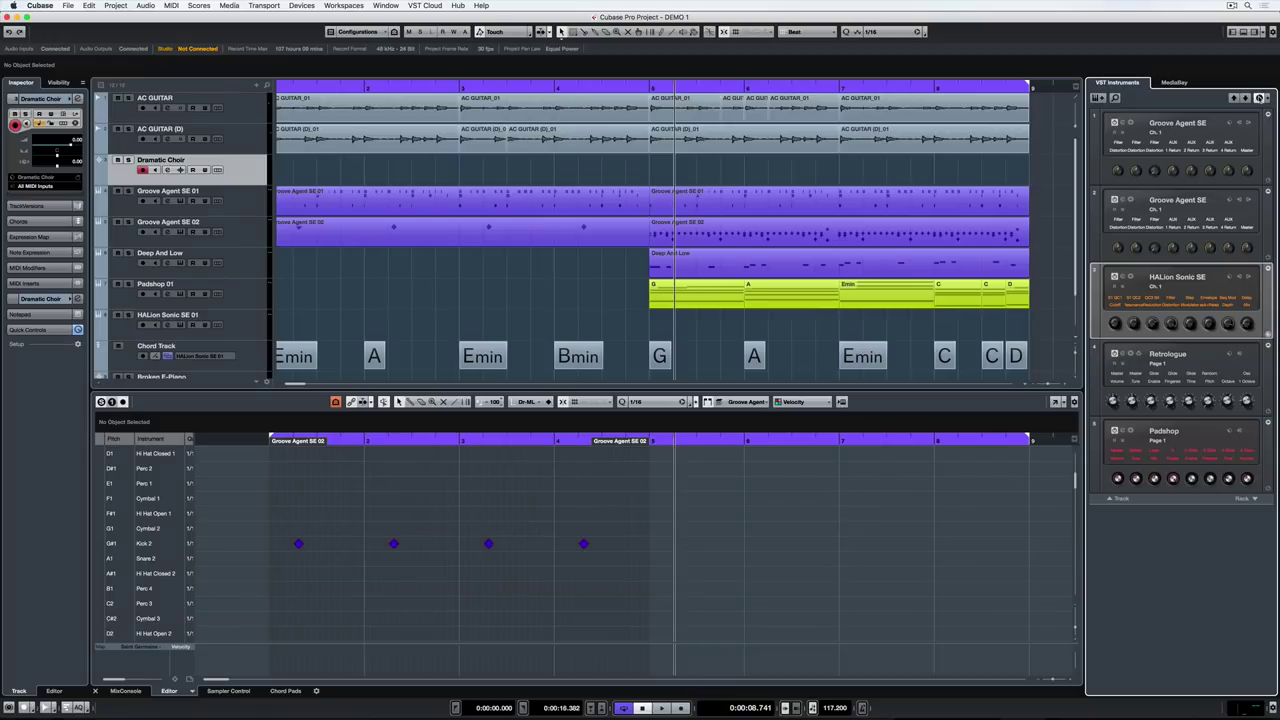
Browse MediaBay's Presets > Pattern Banks, then return to the VST Instruments rack.
click(1262, 97)
click(1176, 83)
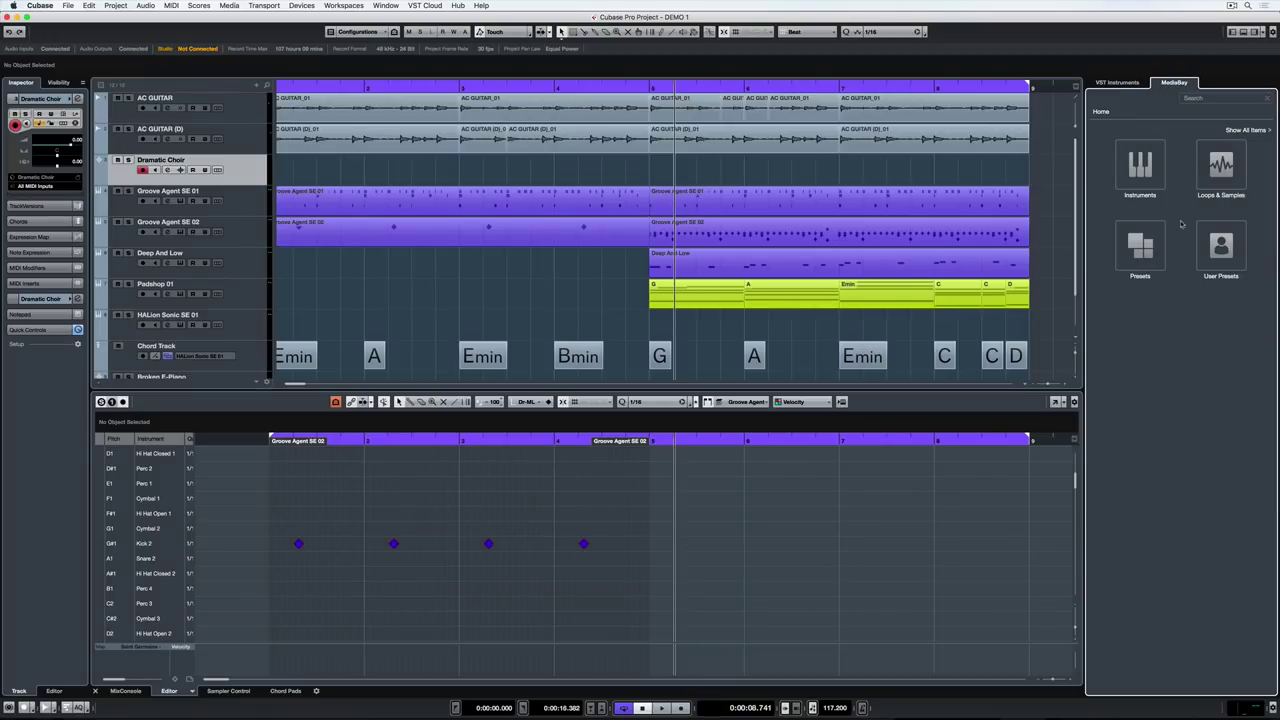
click(1141, 246)
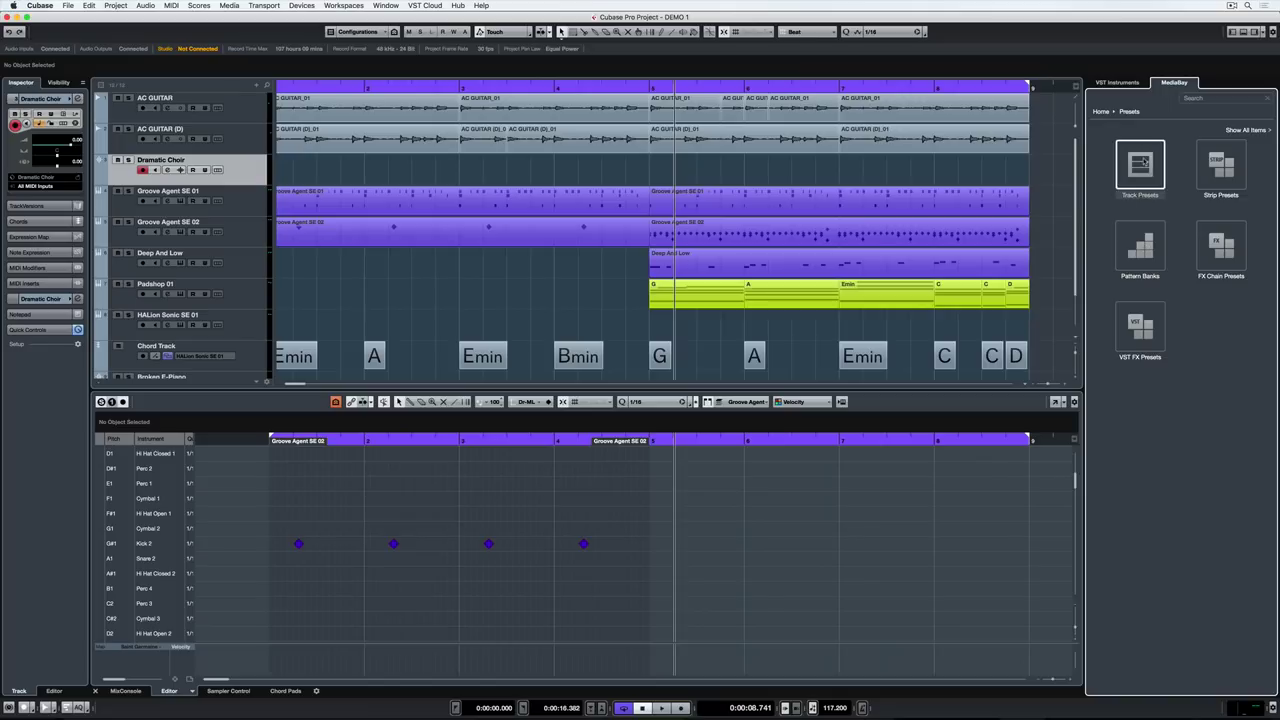
click(1146, 245)
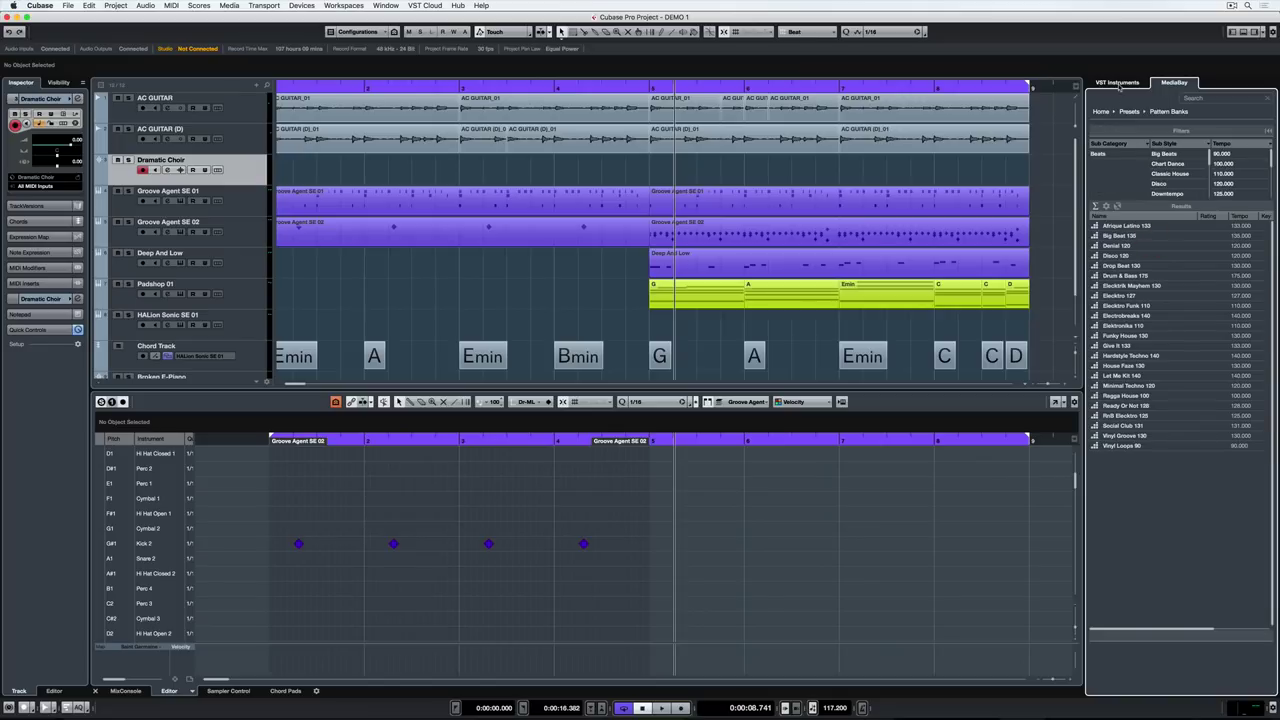
click(1117, 83)
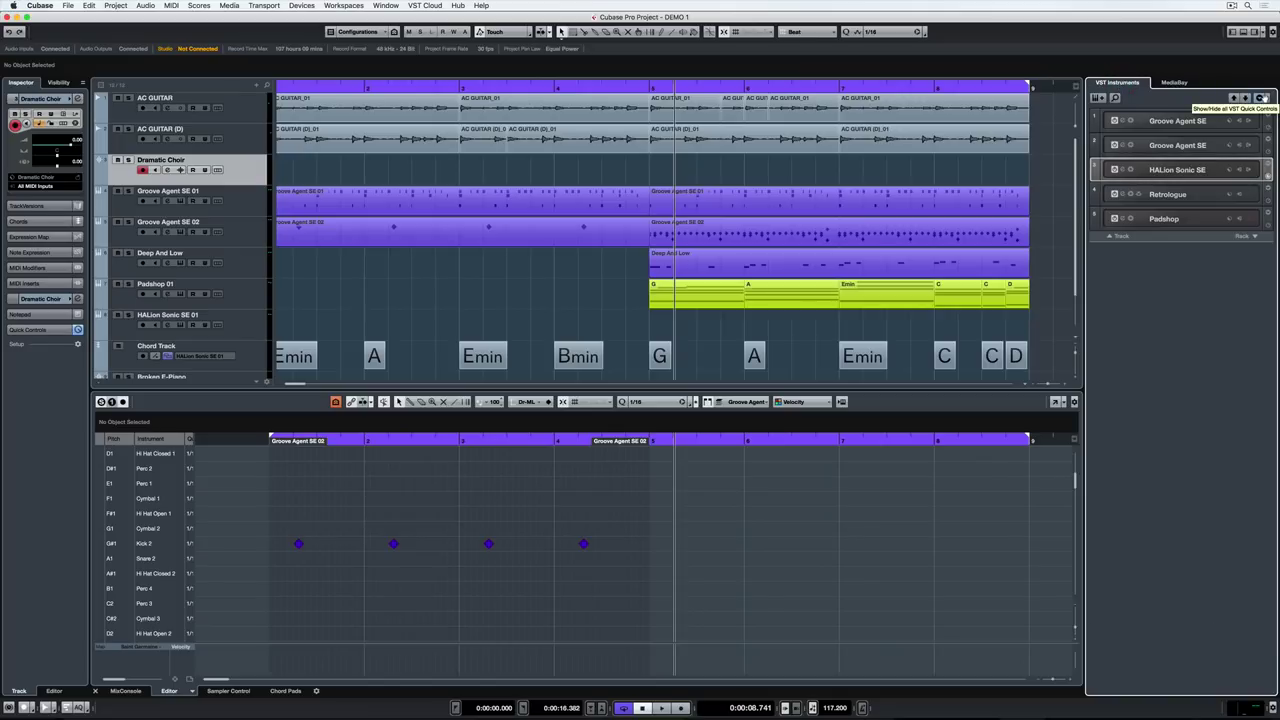
key(Down)
key(Down)
key(Down)
key(Down)
key(Down)
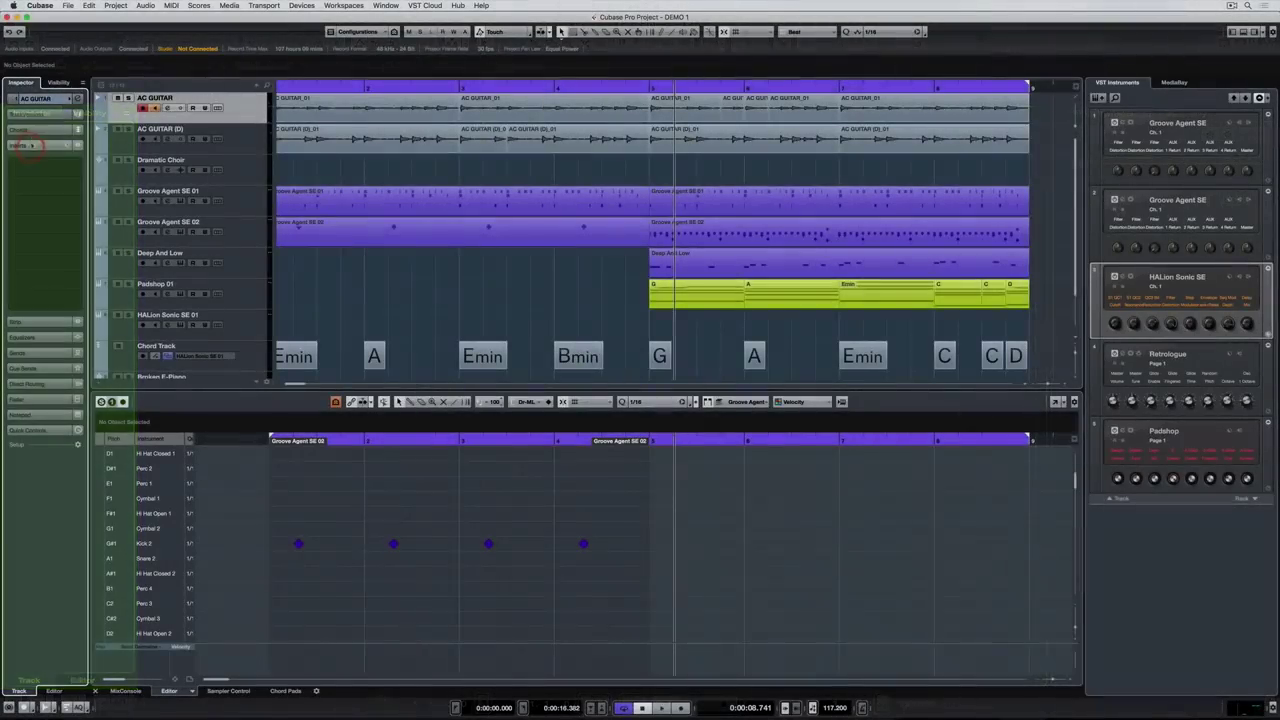
Expand Track Versions and Chords in the Inspector, hide the Lower Zone, and toggle the Left Zone off and on.
click(32, 117)
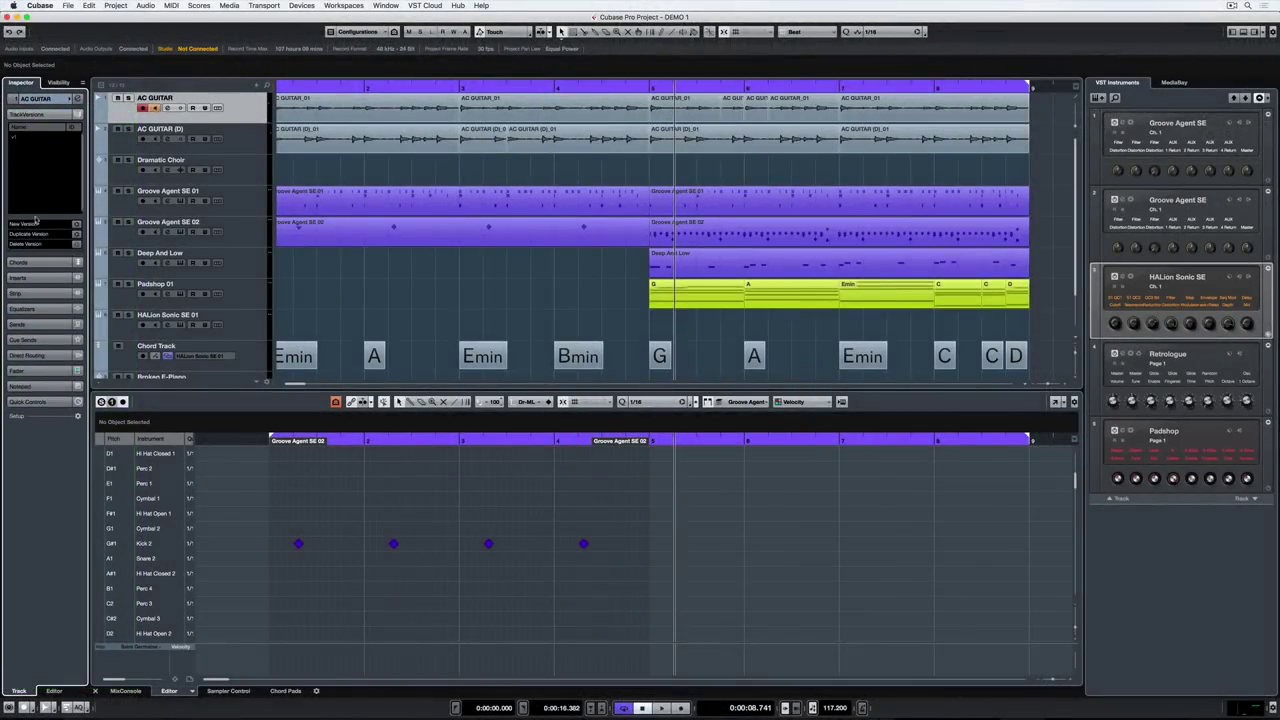
click(32, 262)
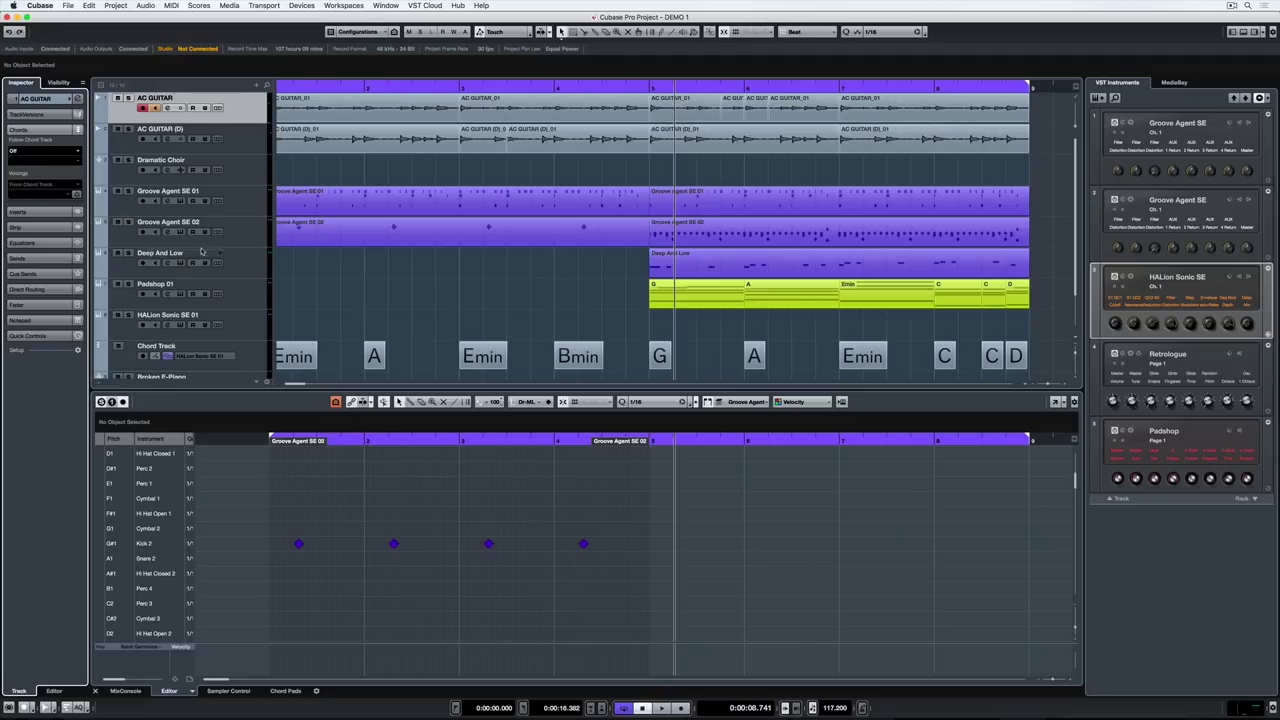
scroll(281, 252, down, 2)
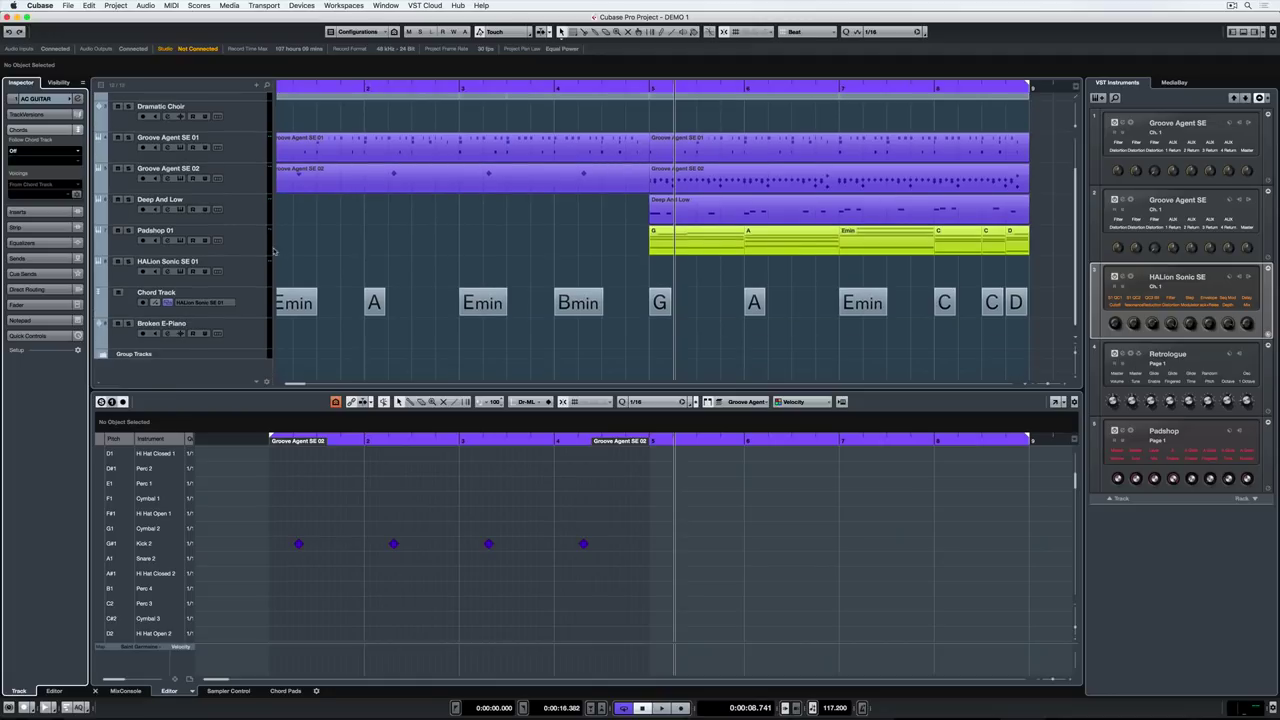
click(1243, 32)
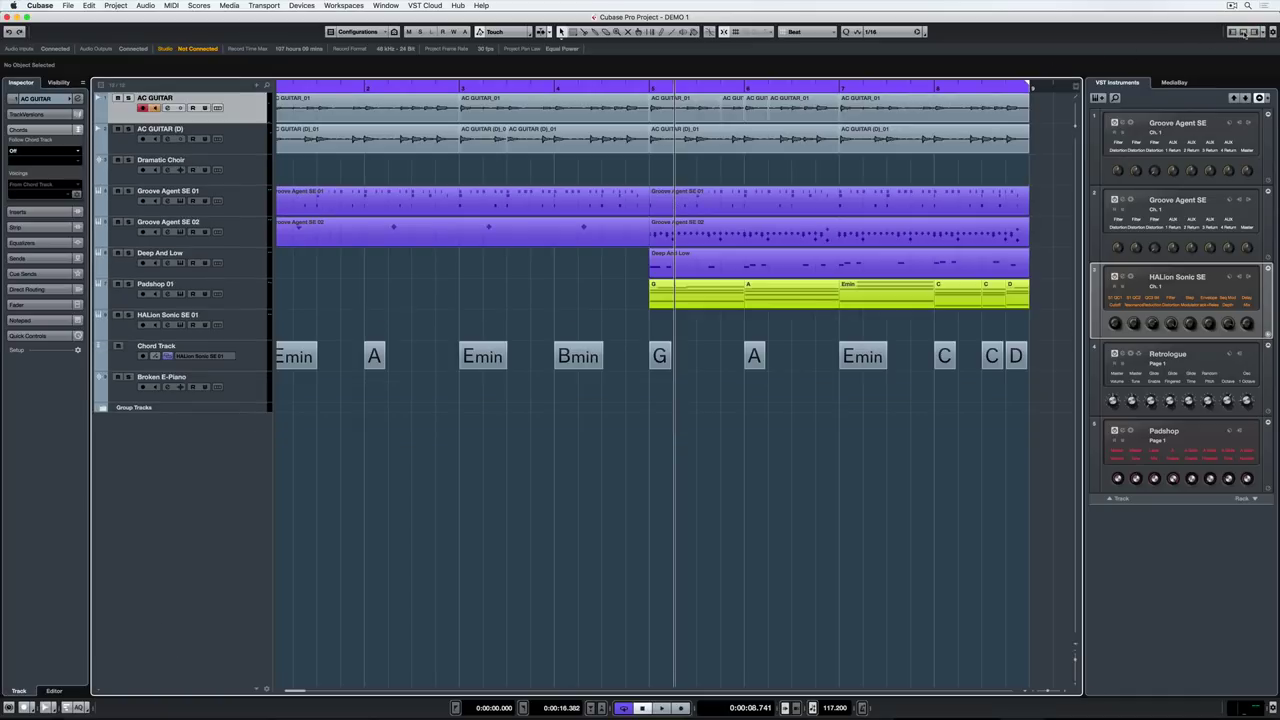
click(1233, 32)
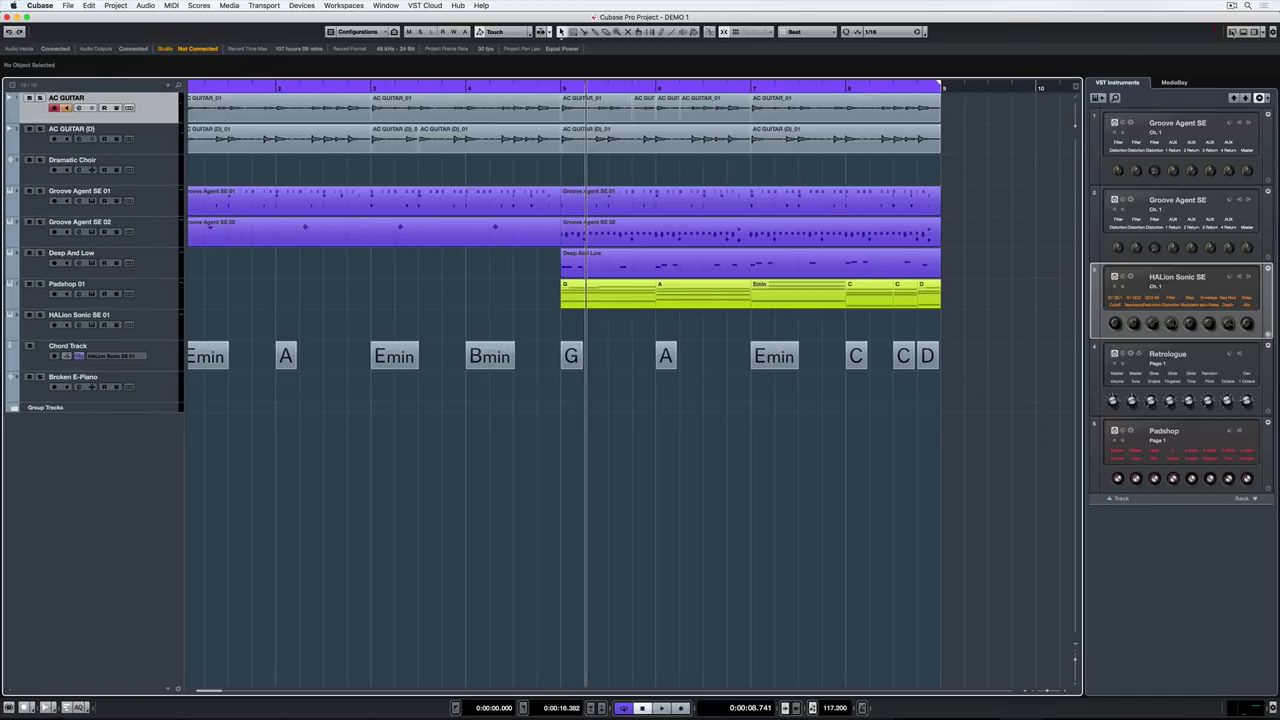
click(1233, 32)
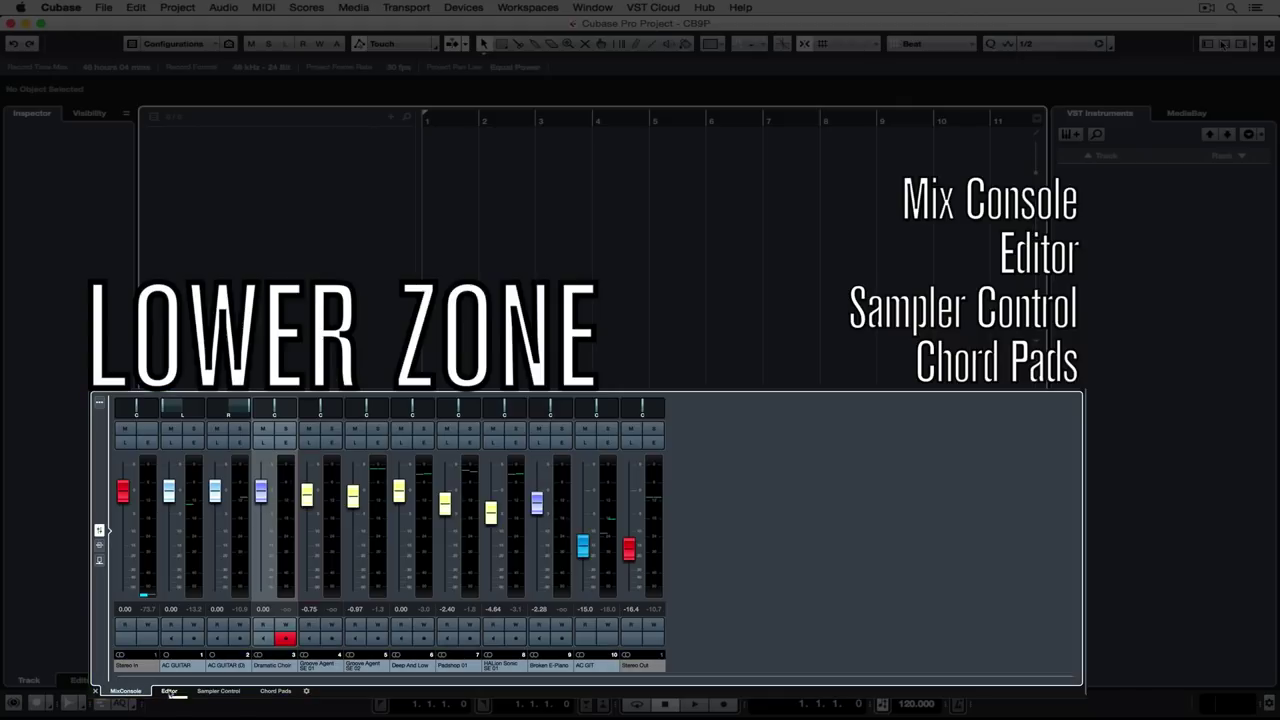
Cycle the Lower Zone through Editor, Sampler Control and Chord Pads, ending on MixConsole.
click(170, 691)
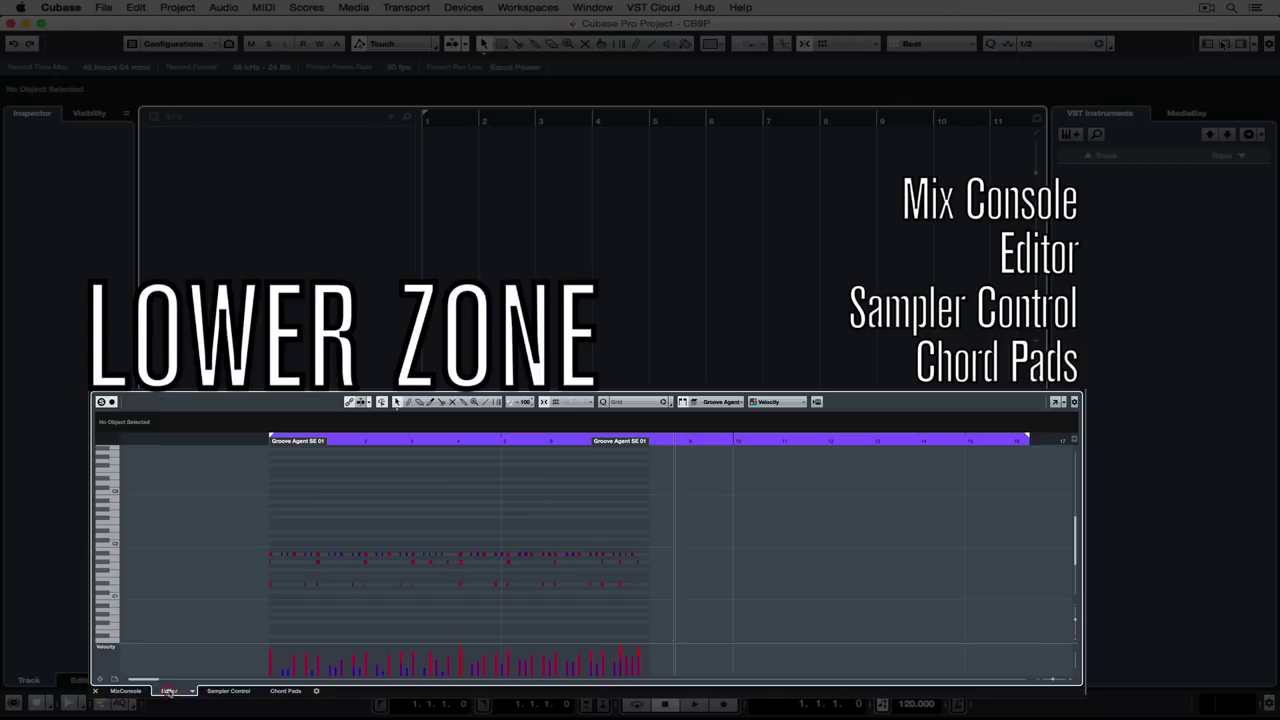
click(218, 692)
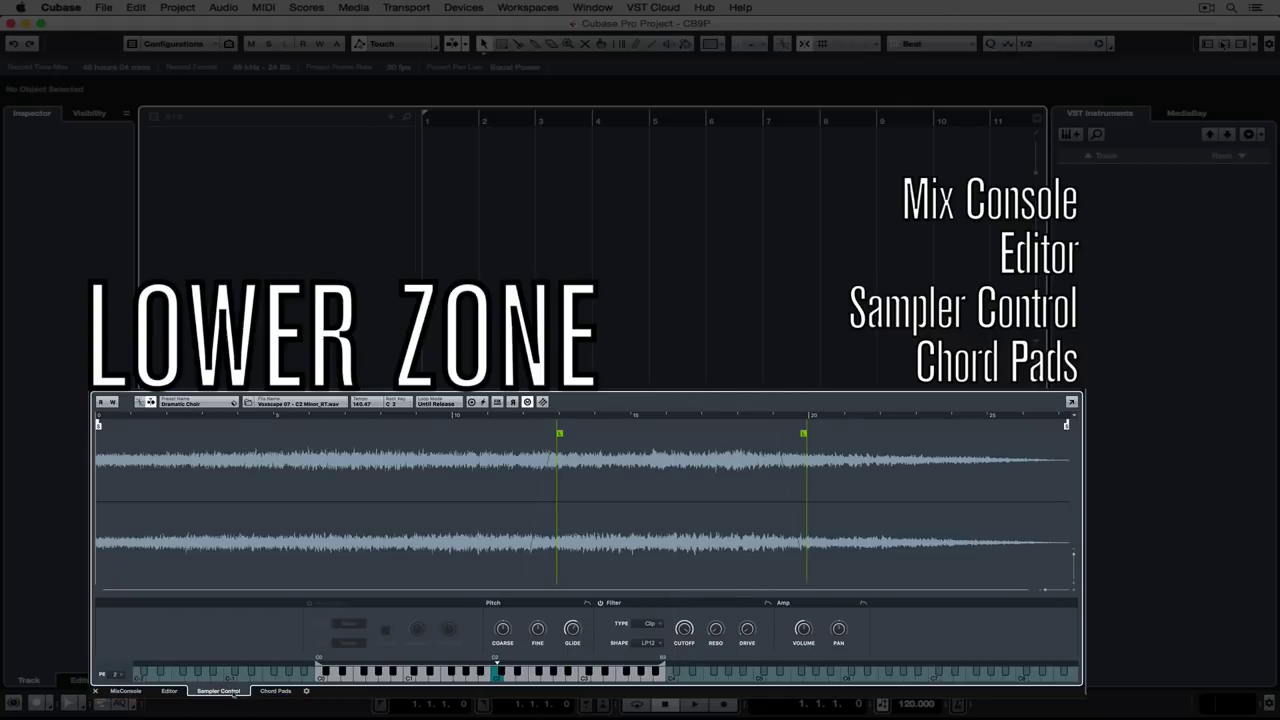
click(272, 691)
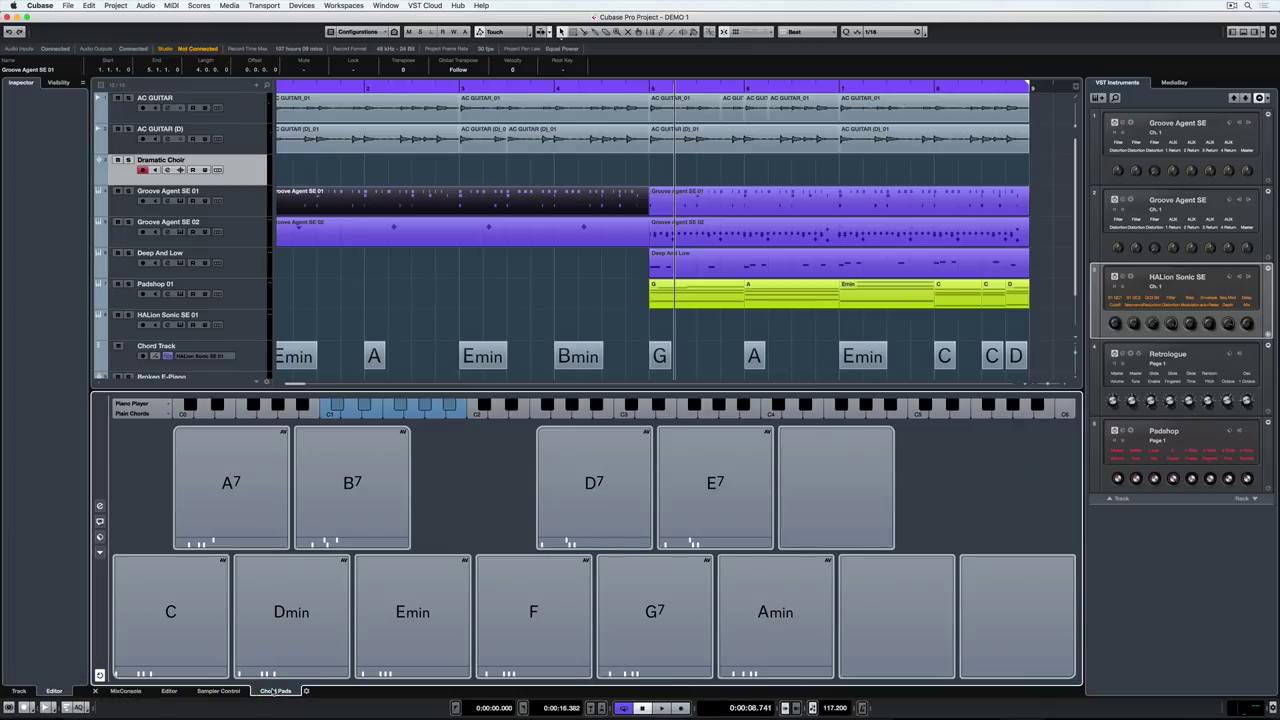
click(124, 691)
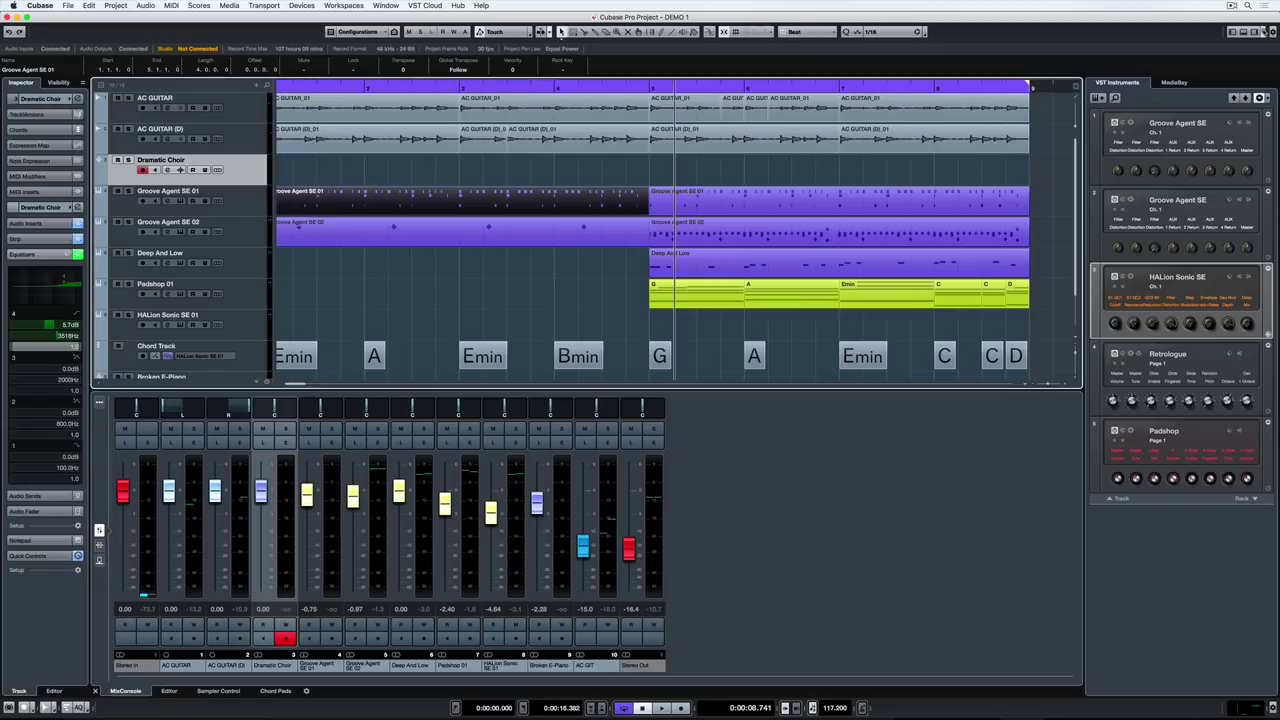
In the window zone options, toggle the info line, show the status line, and hide then restore Transport.
click(1266, 31)
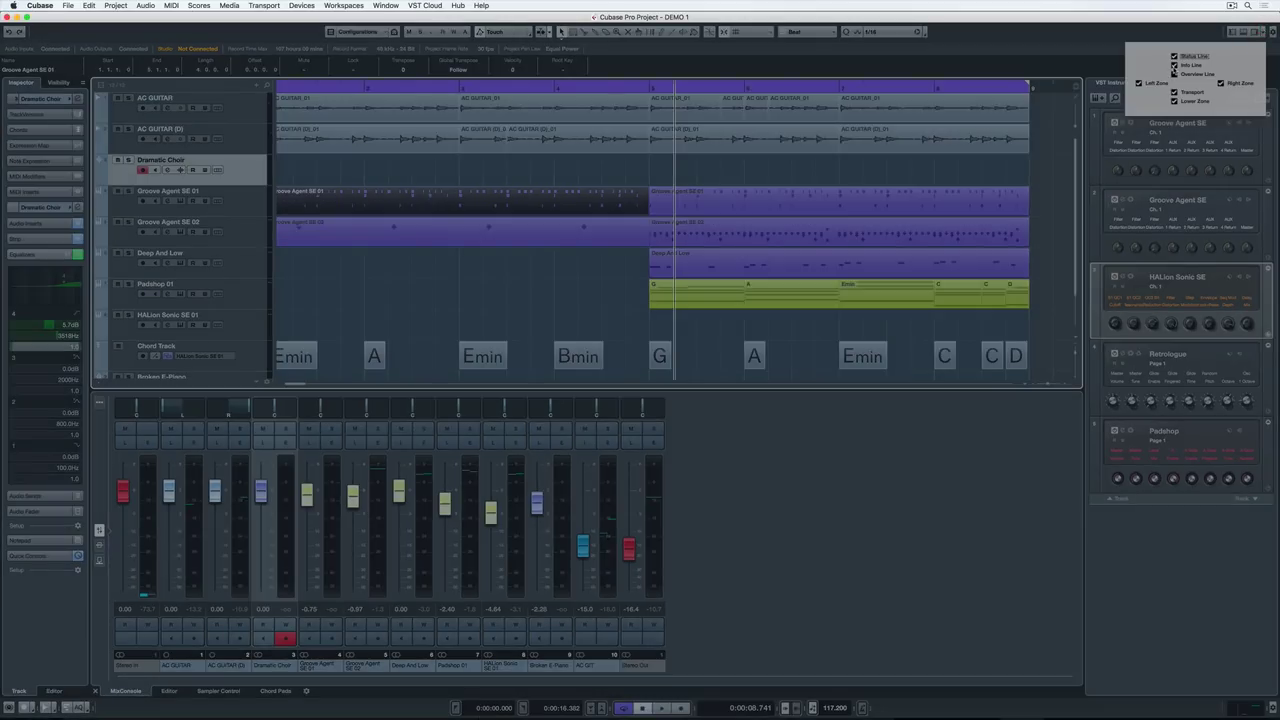
click(1175, 65)
click(1175, 65)
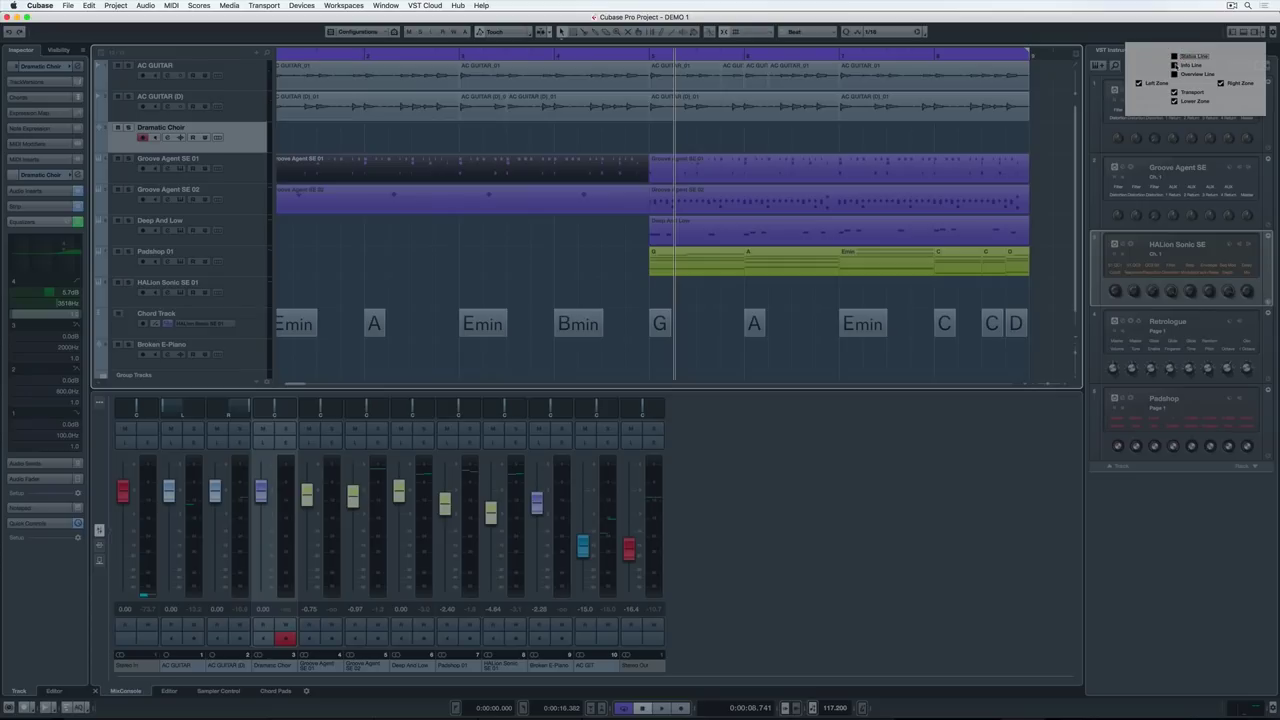
click(1175, 65)
click(1174, 56)
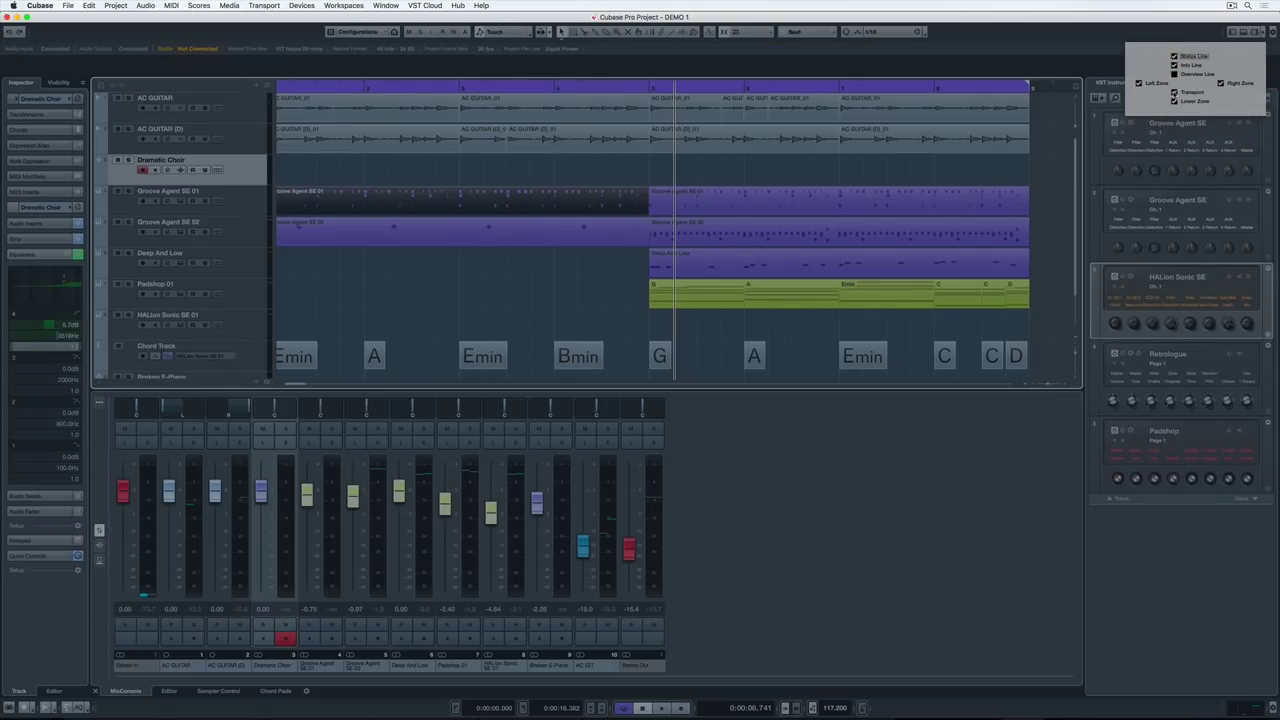
click(1174, 92)
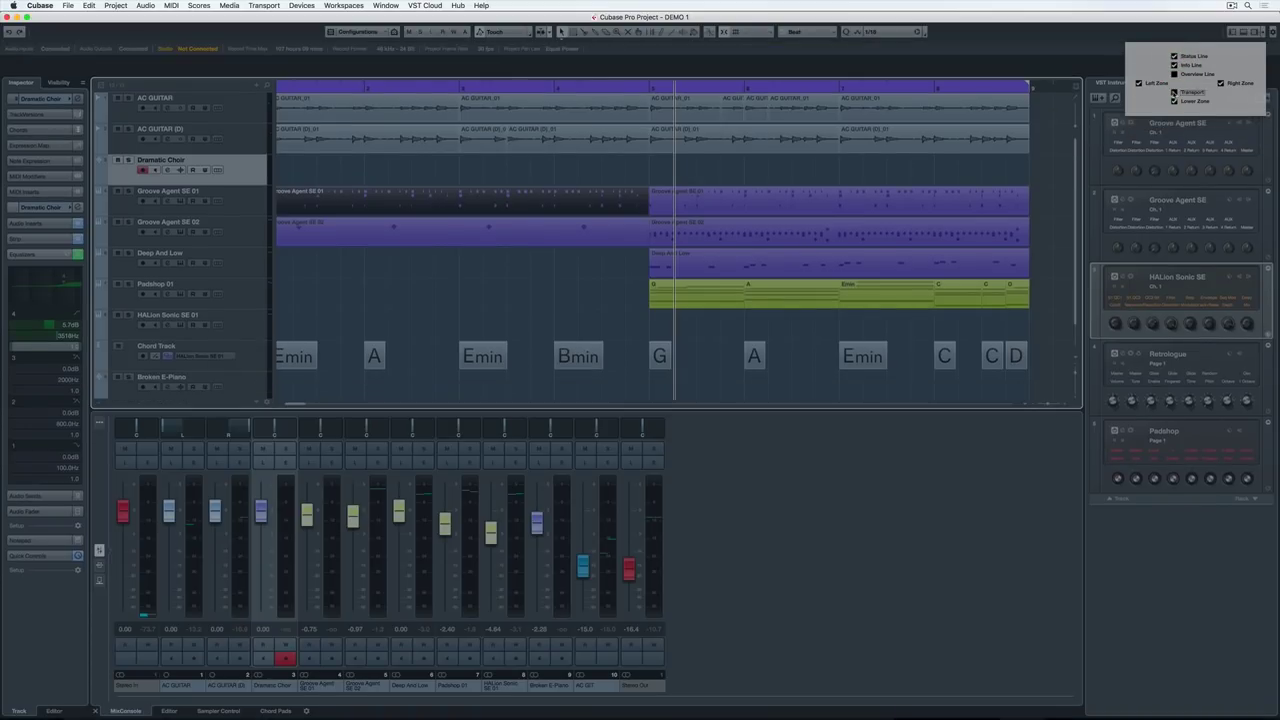
click(1174, 92)
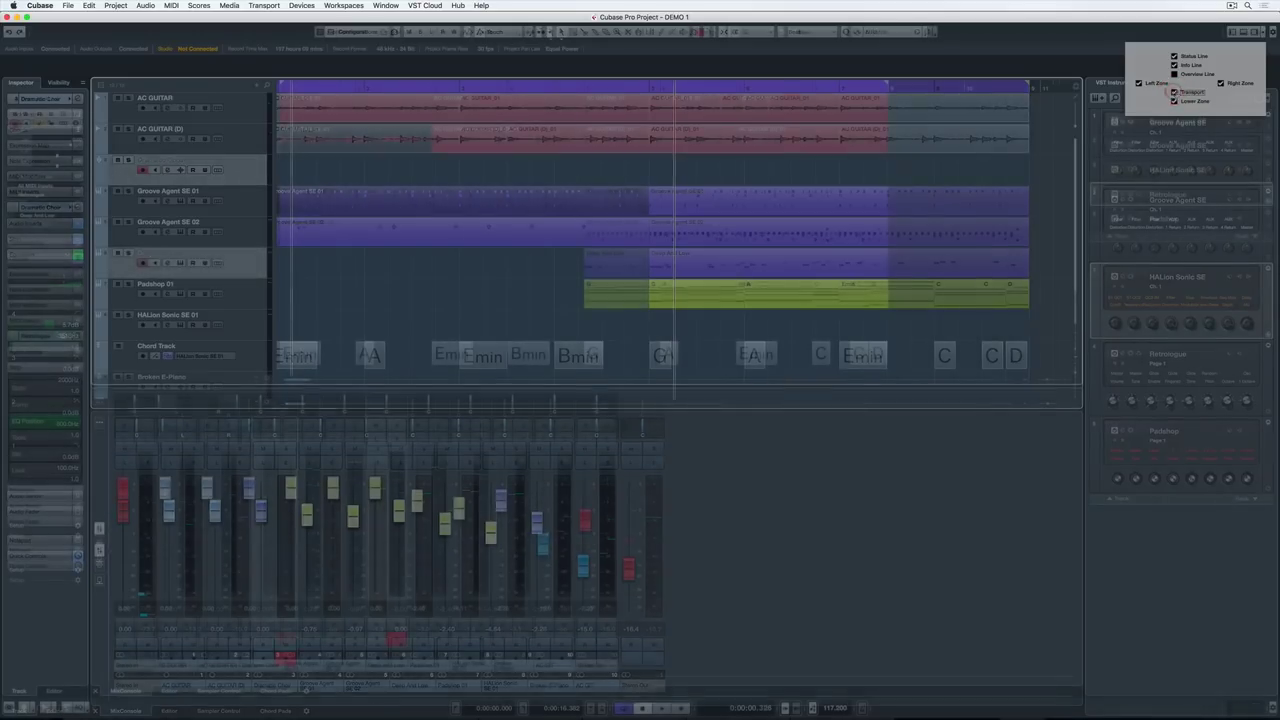
click(1188, 39)
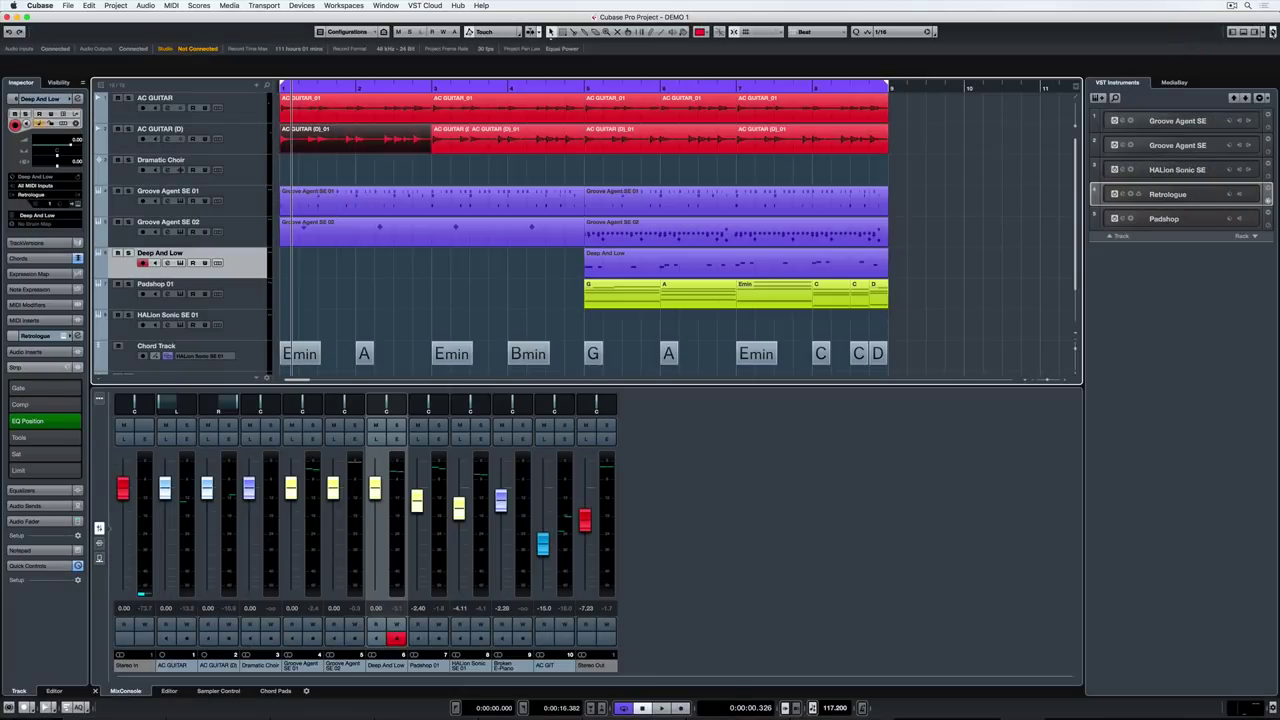
Add Transport Buttons to the toolbar, remove them again, and open the toolbar Setup dialog.
right_click(1270, 31)
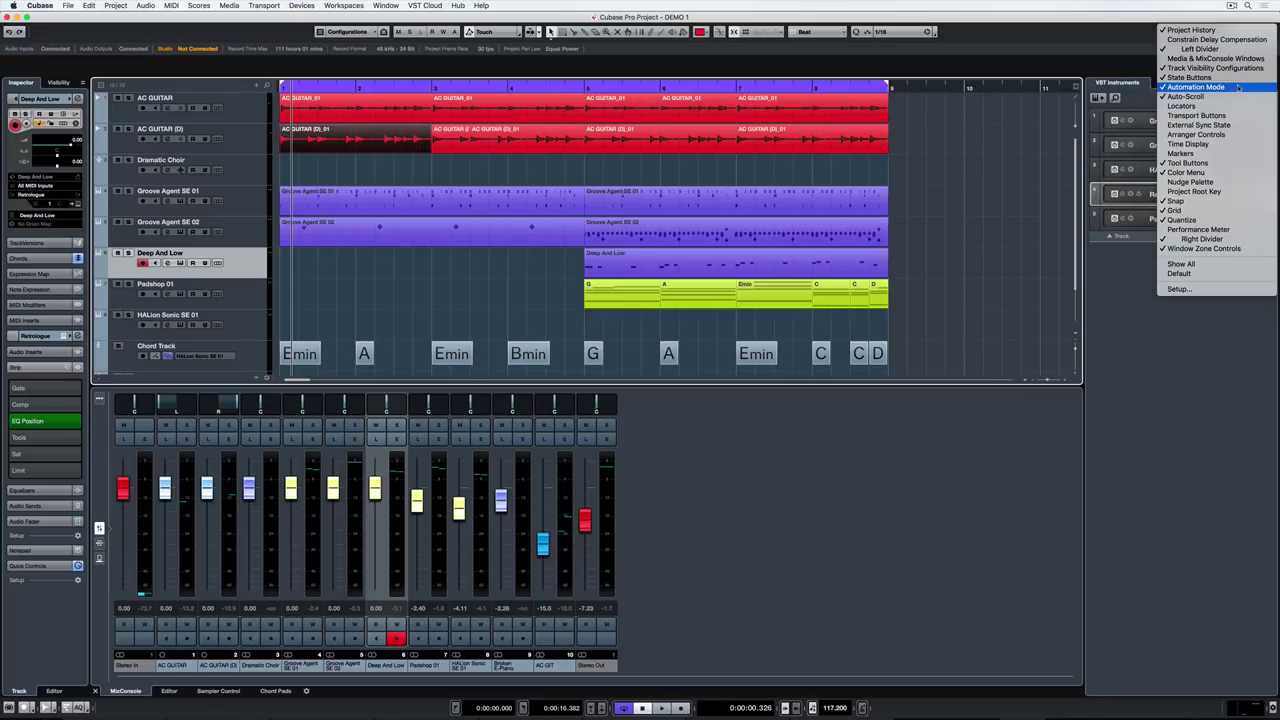
click(1216, 117)
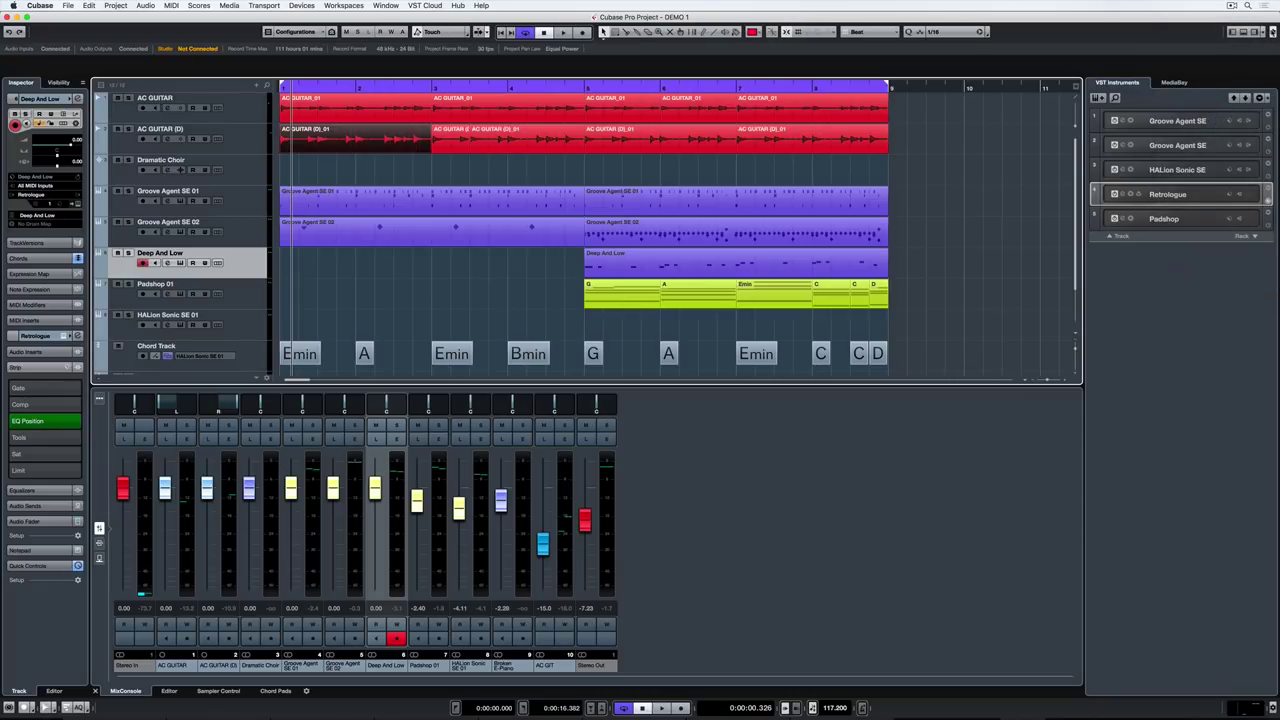
right_click(1270, 31)
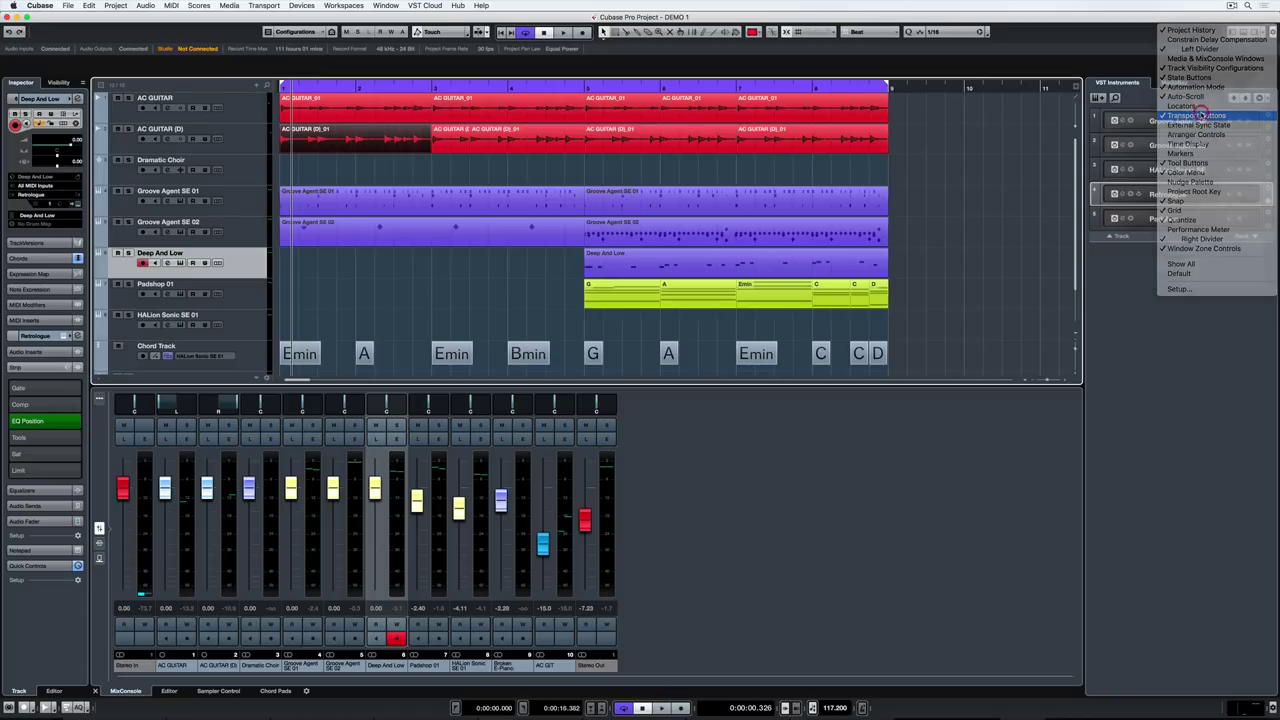
click(1201, 116)
right_click(1268, 31)
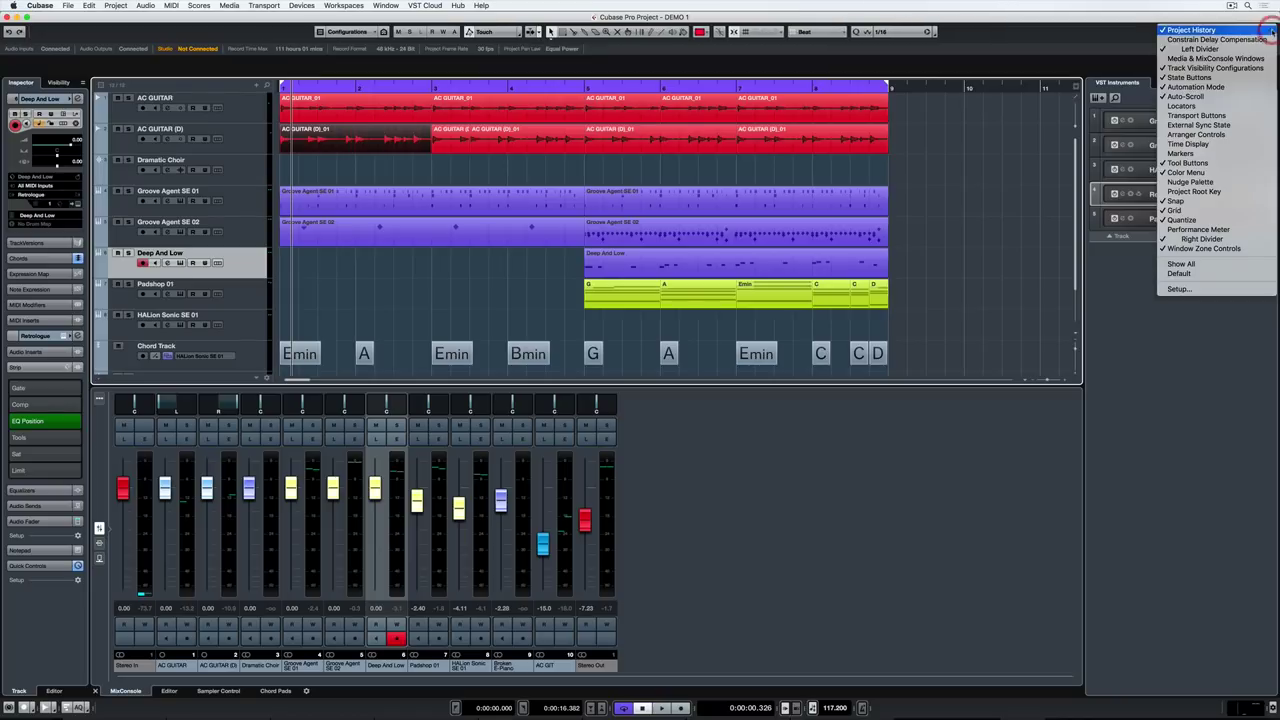
click(1190, 290)
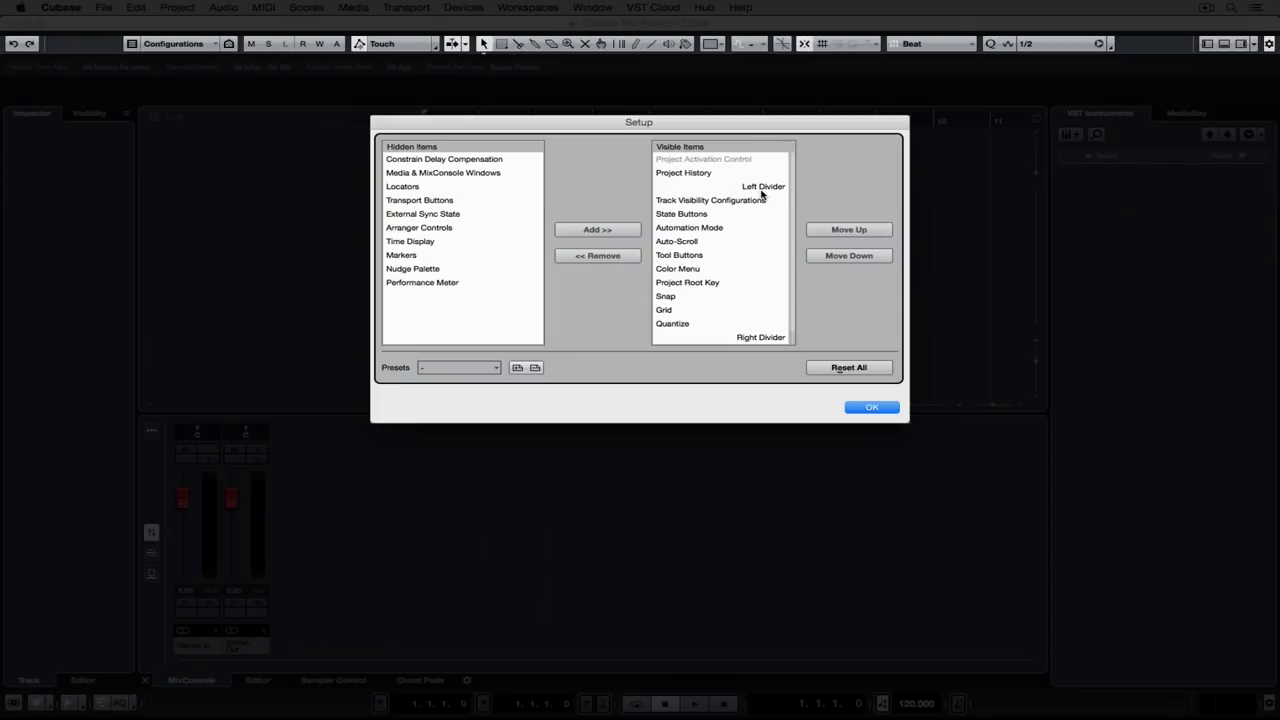
Select the Left and Right Dividers, then drag Grid below Right Divider in Visible Items.
click(762, 189)
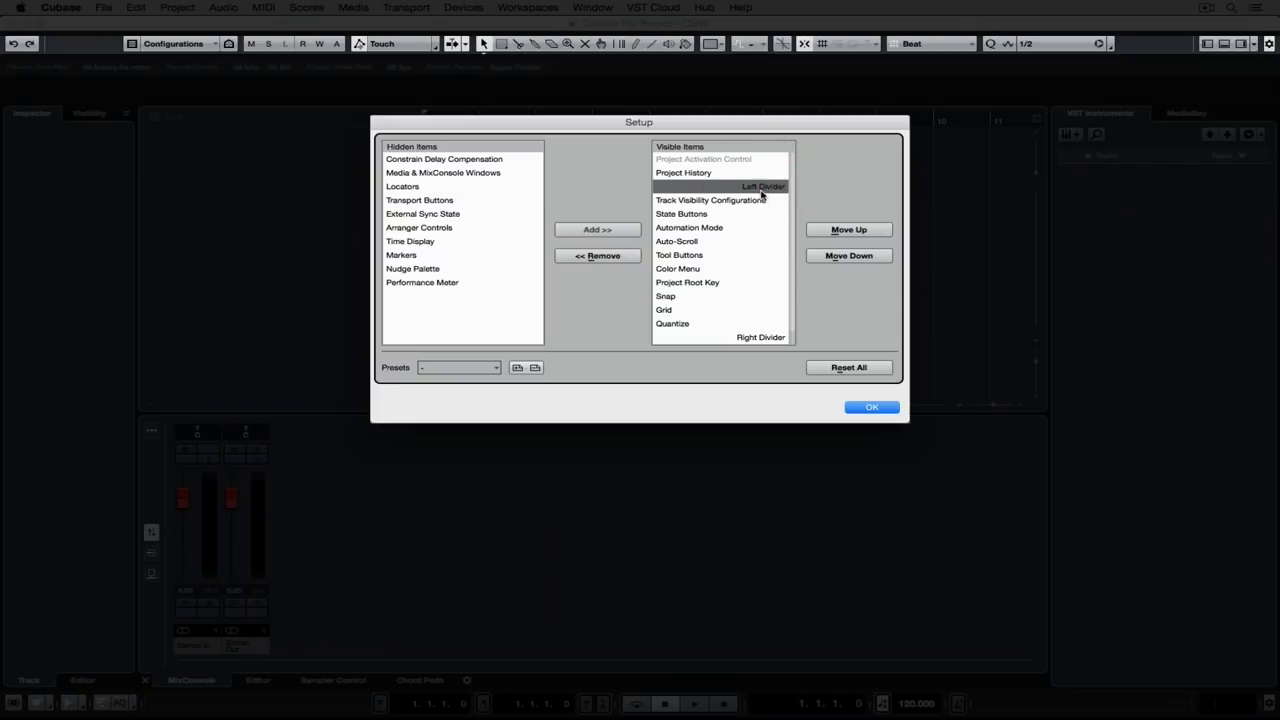
click(759, 339)
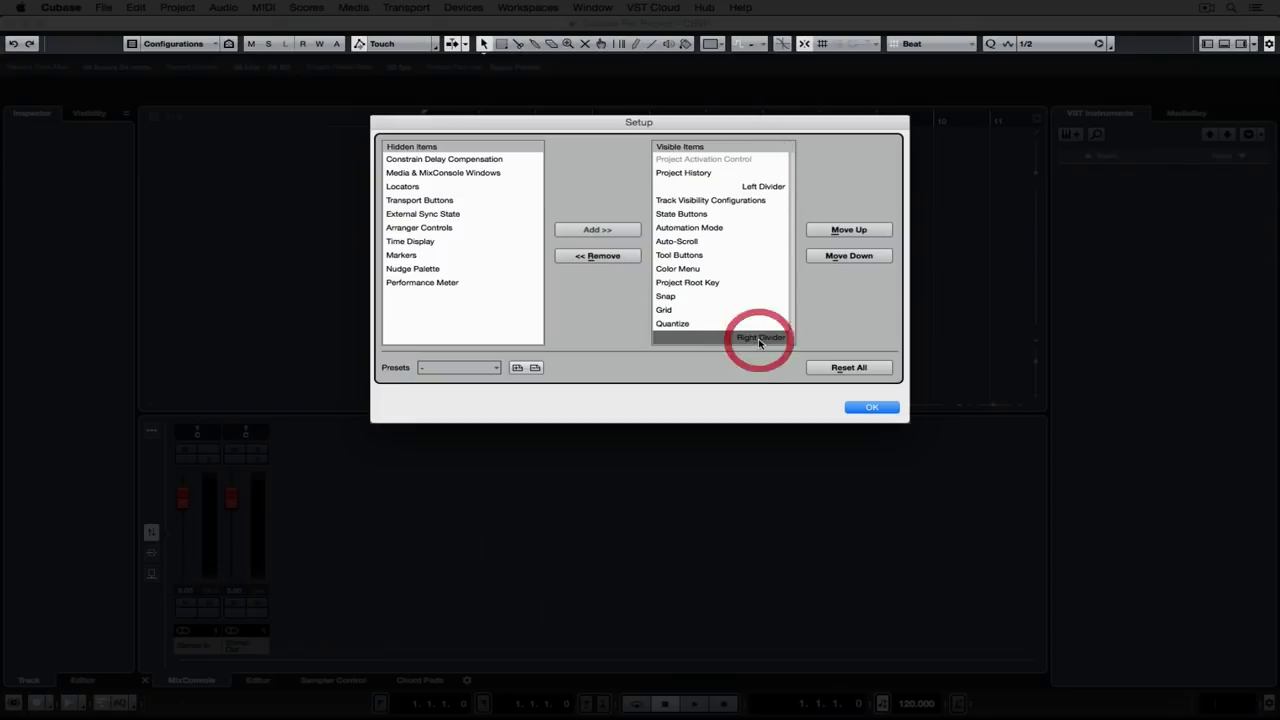
scroll(753, 319, down, 1)
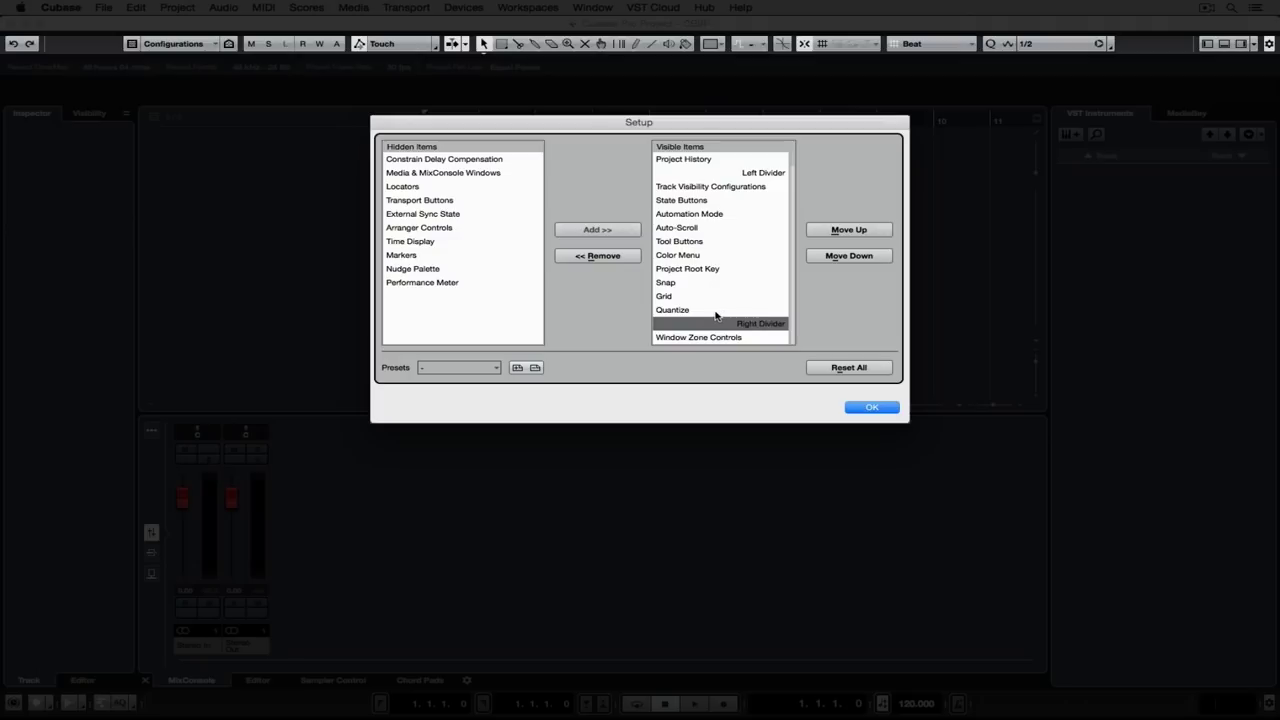
mouse_move(670, 298)
mouse_down()
mouse_move(673, 338)
mouse_move(672, 258)
mouse_move(672, 295)
mouse_up()
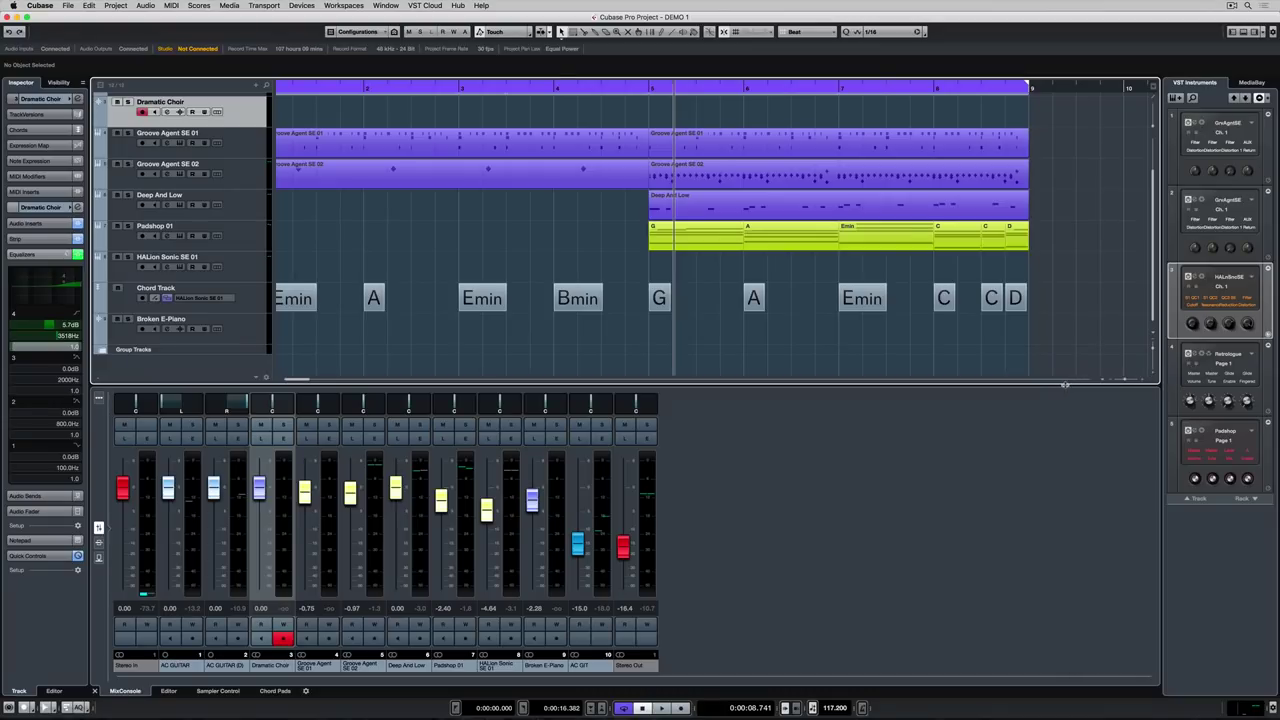
Drag the MixConsole divider up, widen the VST Instruments rack, and narrow the window.
mouse_move(1065, 383)
mouse_down()
mouse_move(1066, 325)
mouse_move(1062, 370)
mouse_up()
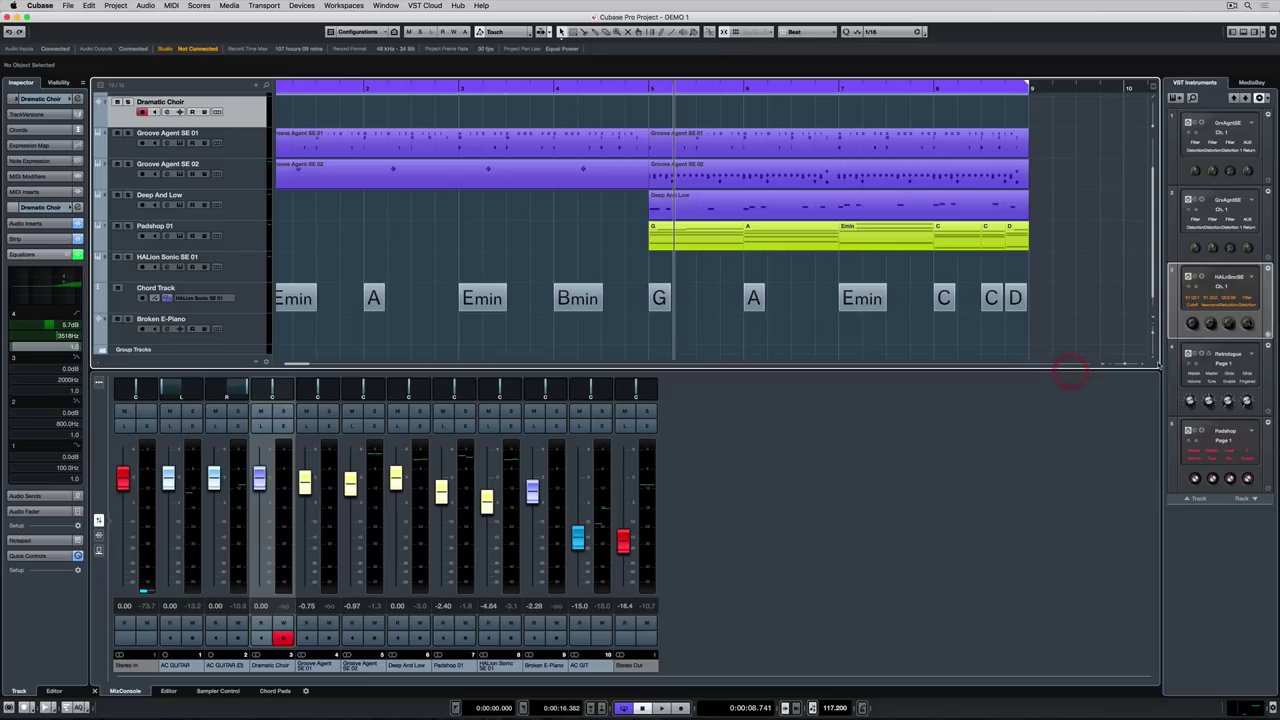
drag(1160, 360, 1078, 362)
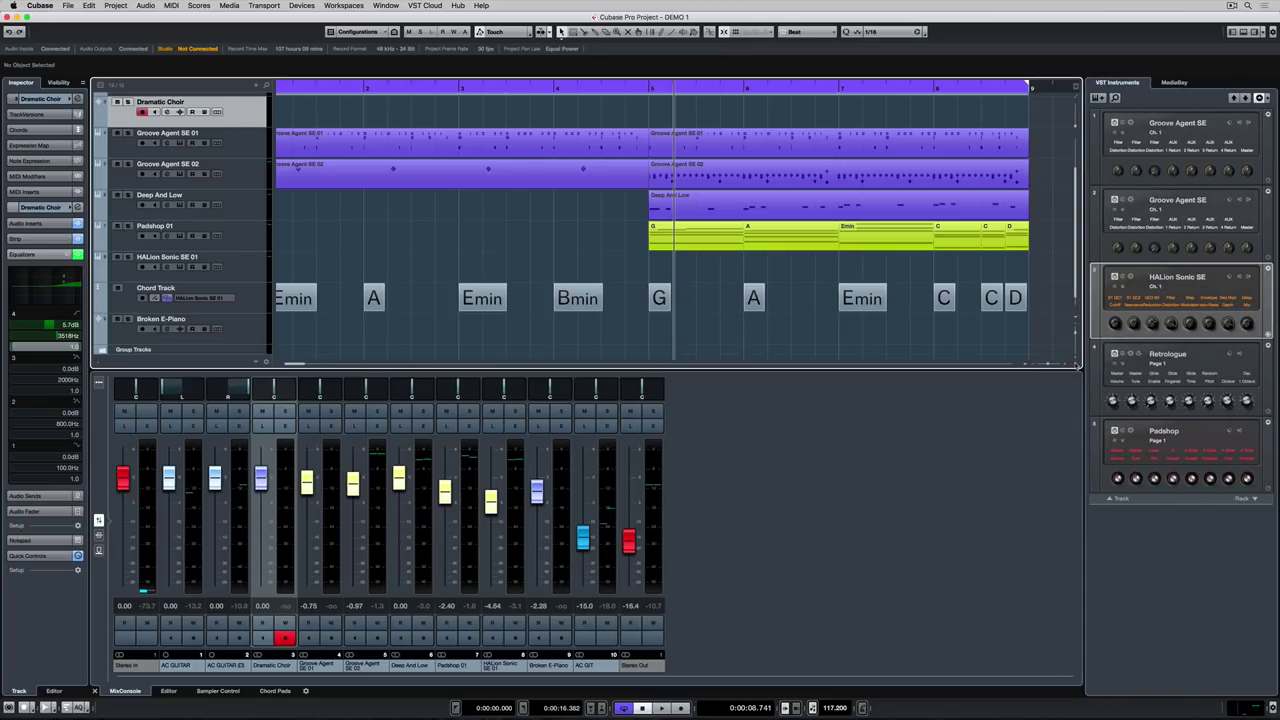
drag(1277, 366, 482, 330)
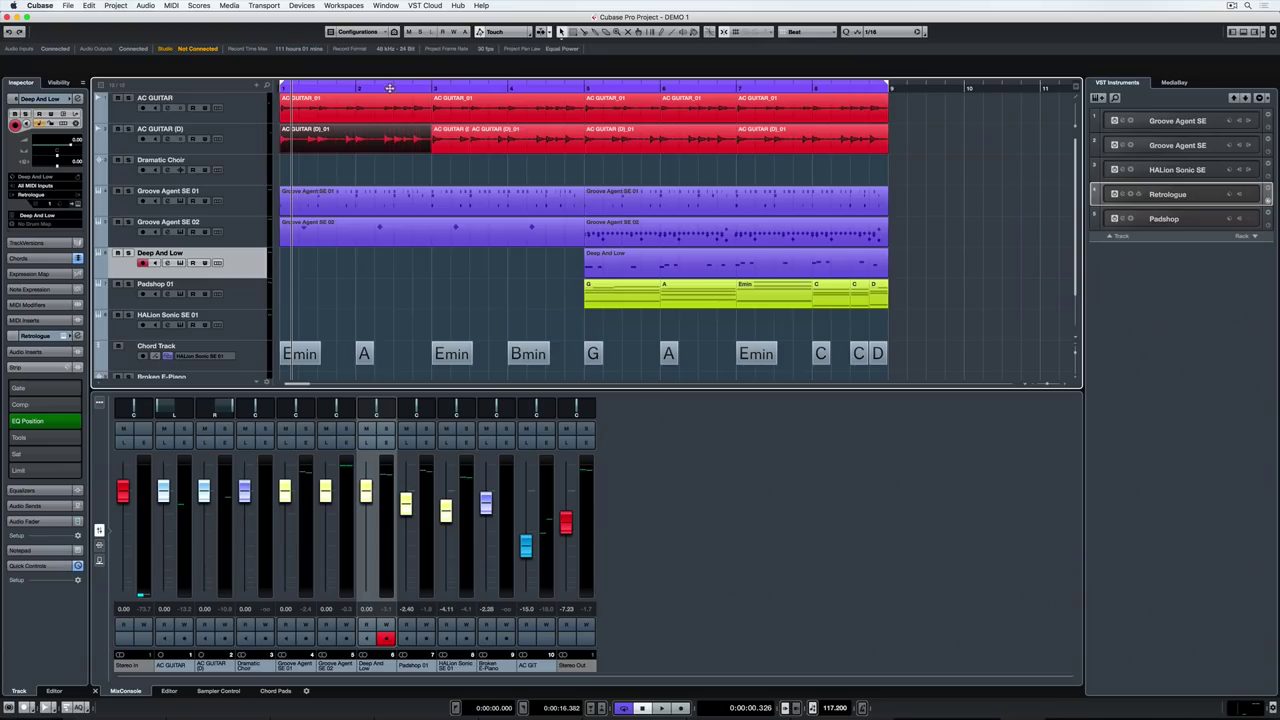
Move the project cursor to bar 3 and view the ruler formats, keeping bars and beats.
click(346, 87)
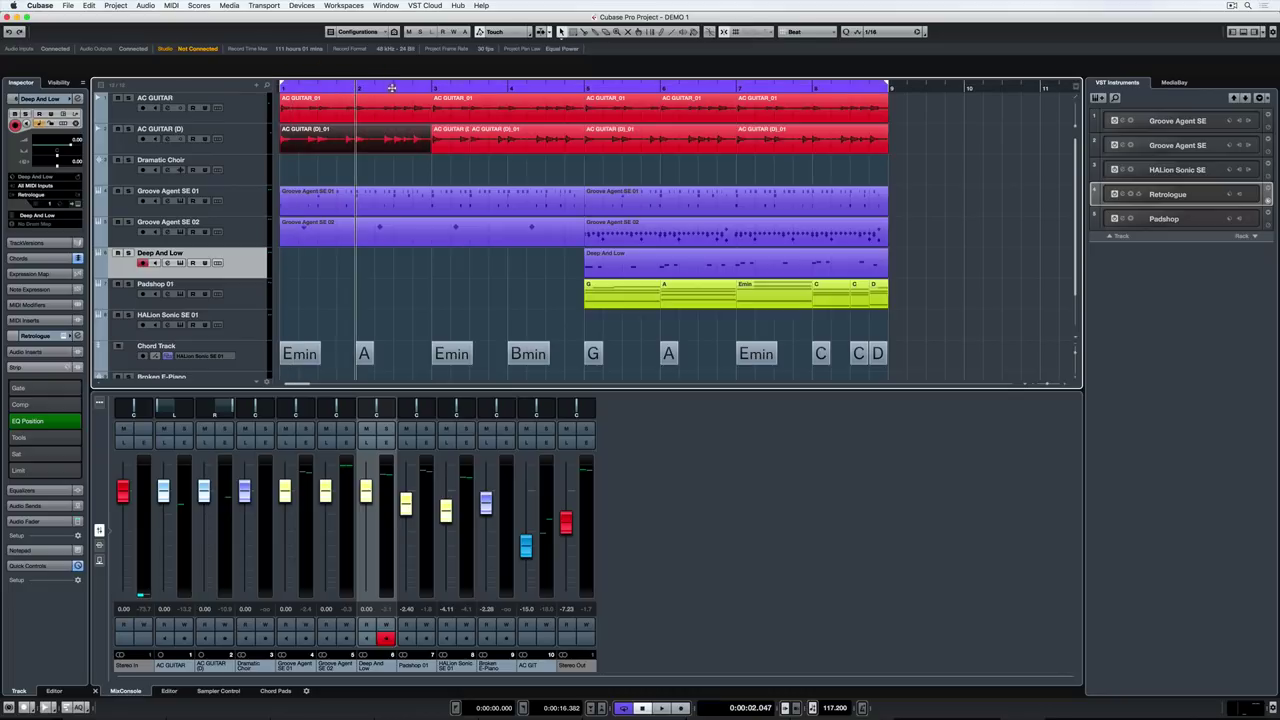
click(428, 88)
right_click(430, 88)
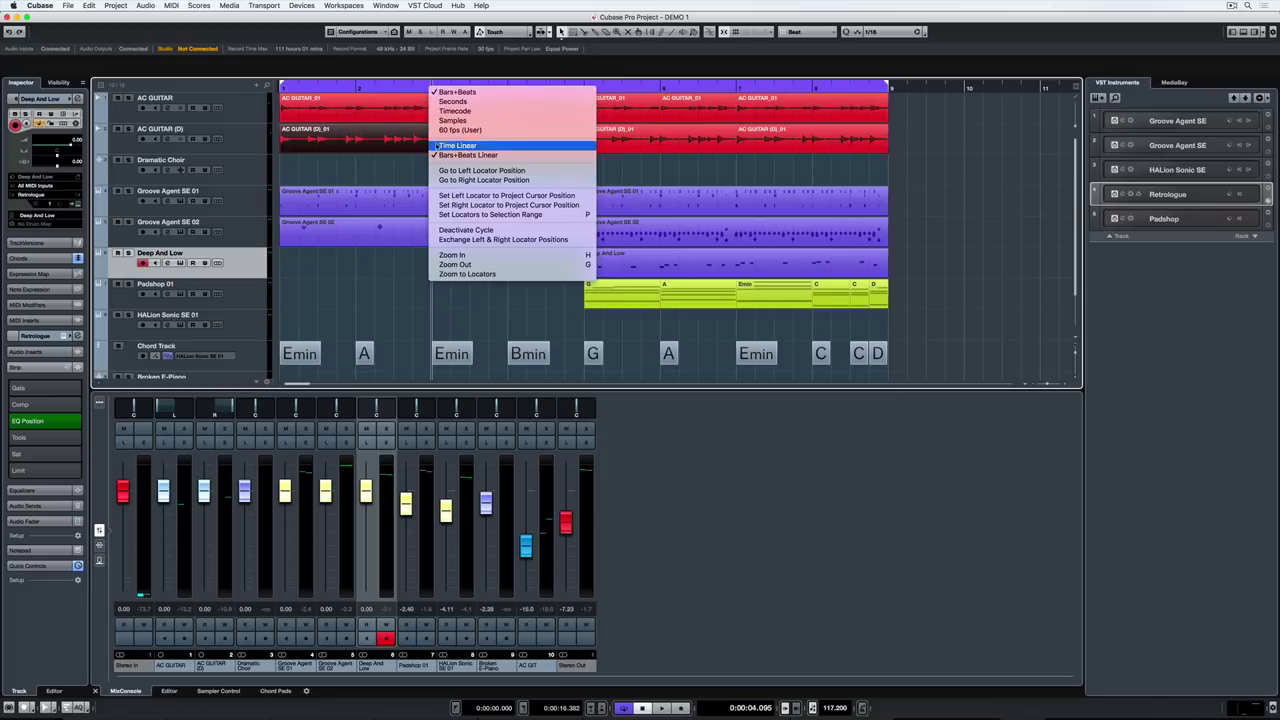
click(420, 174)
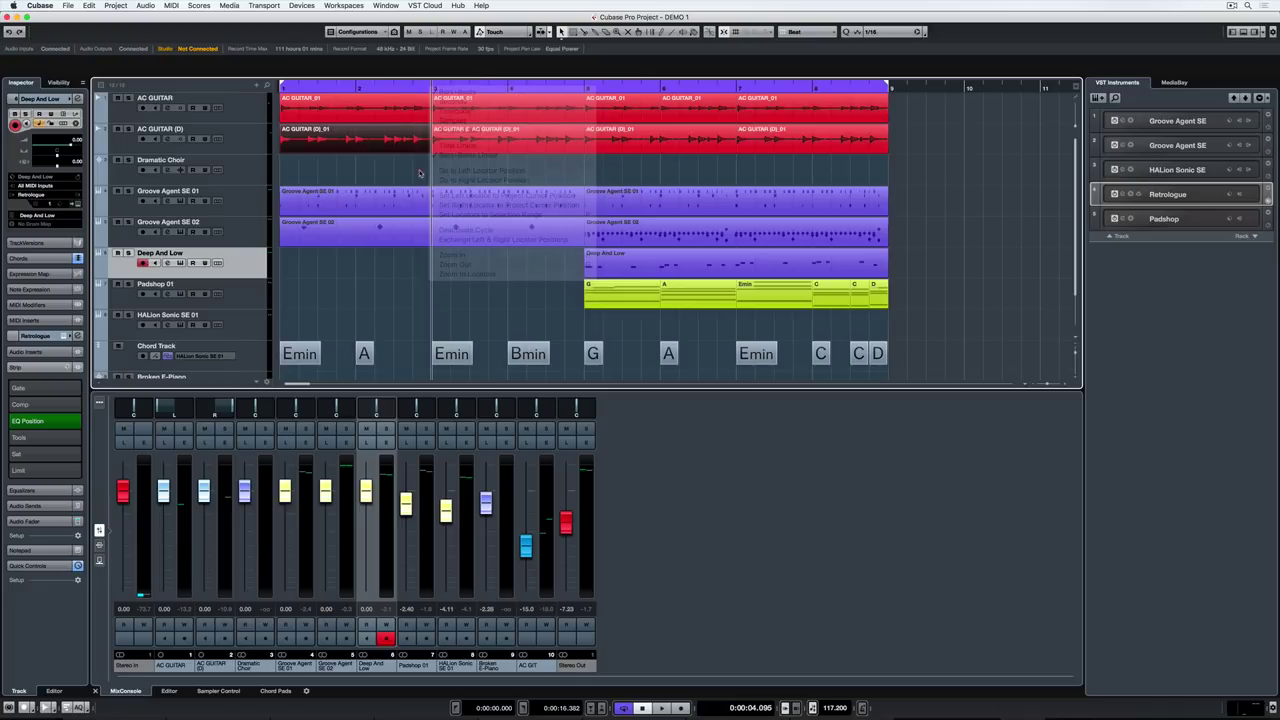
Place the project cursor about 10 seconds into the song, at the A chord.
click(322, 88)
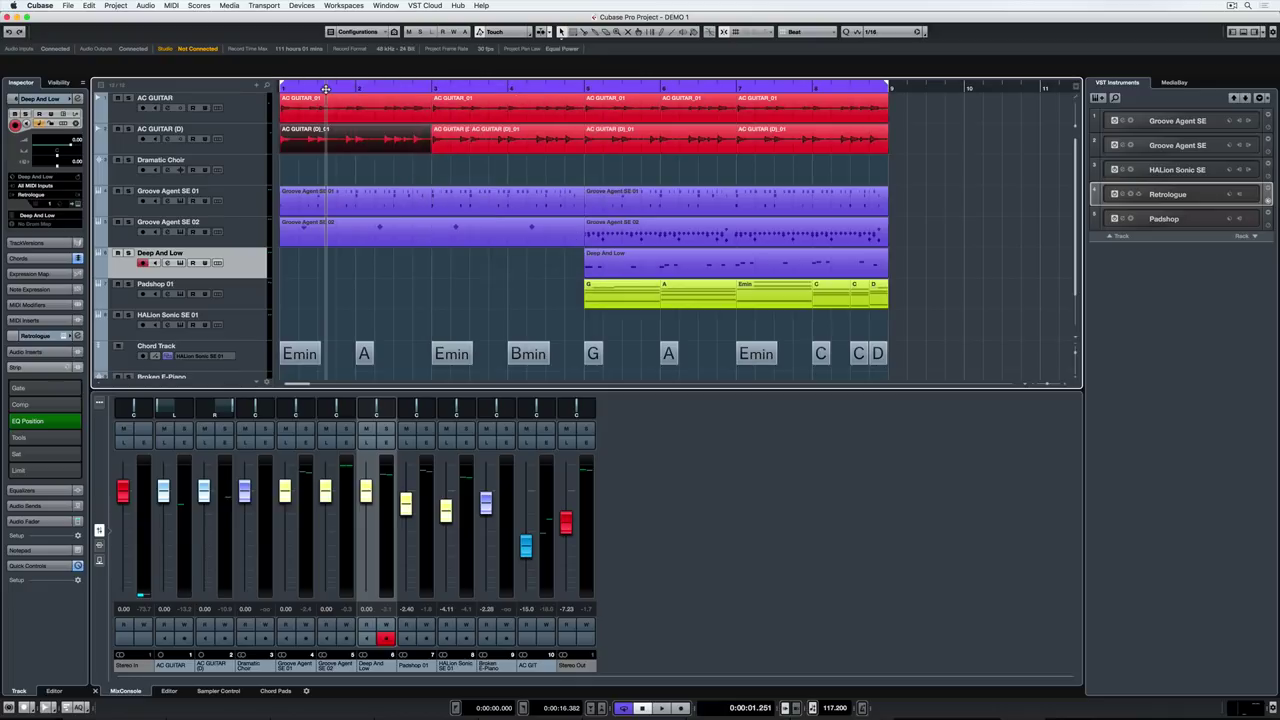
click(594, 88)
click(771, 88)
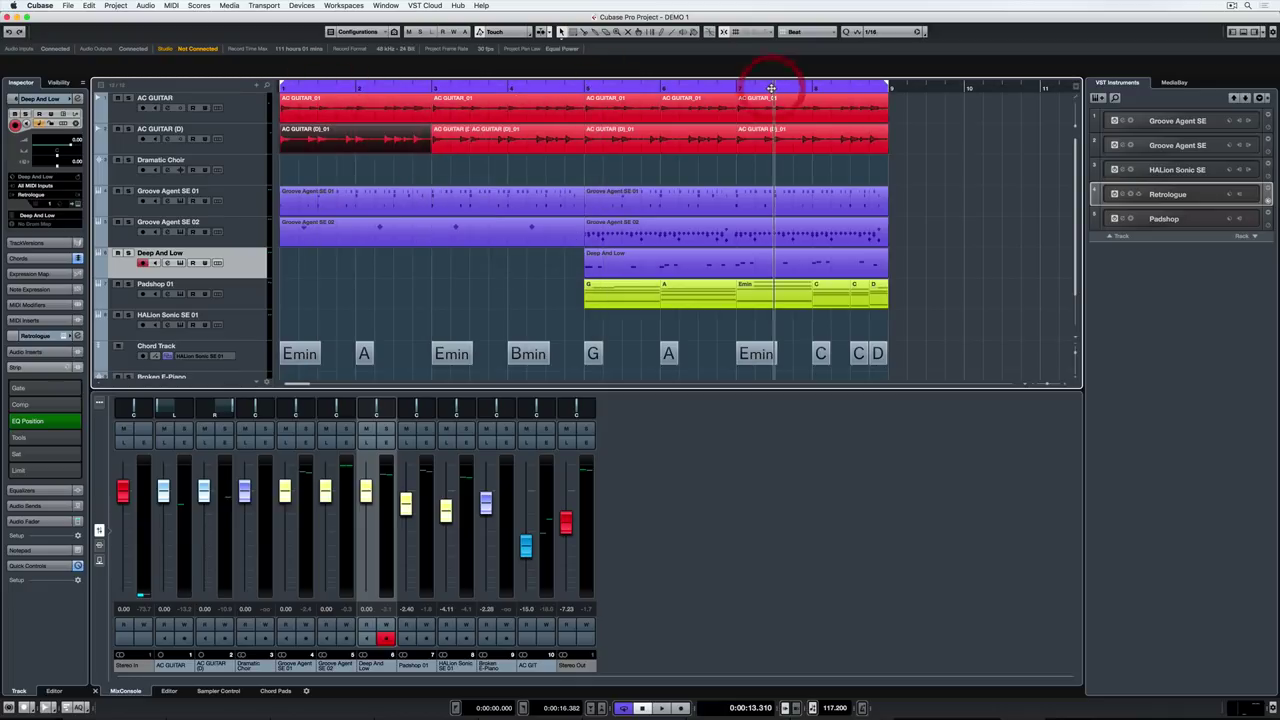
click(661, 88)
Zoom the timeline in and out around the cursor with the H and G keys.
key(h)
key(h)
key(h)
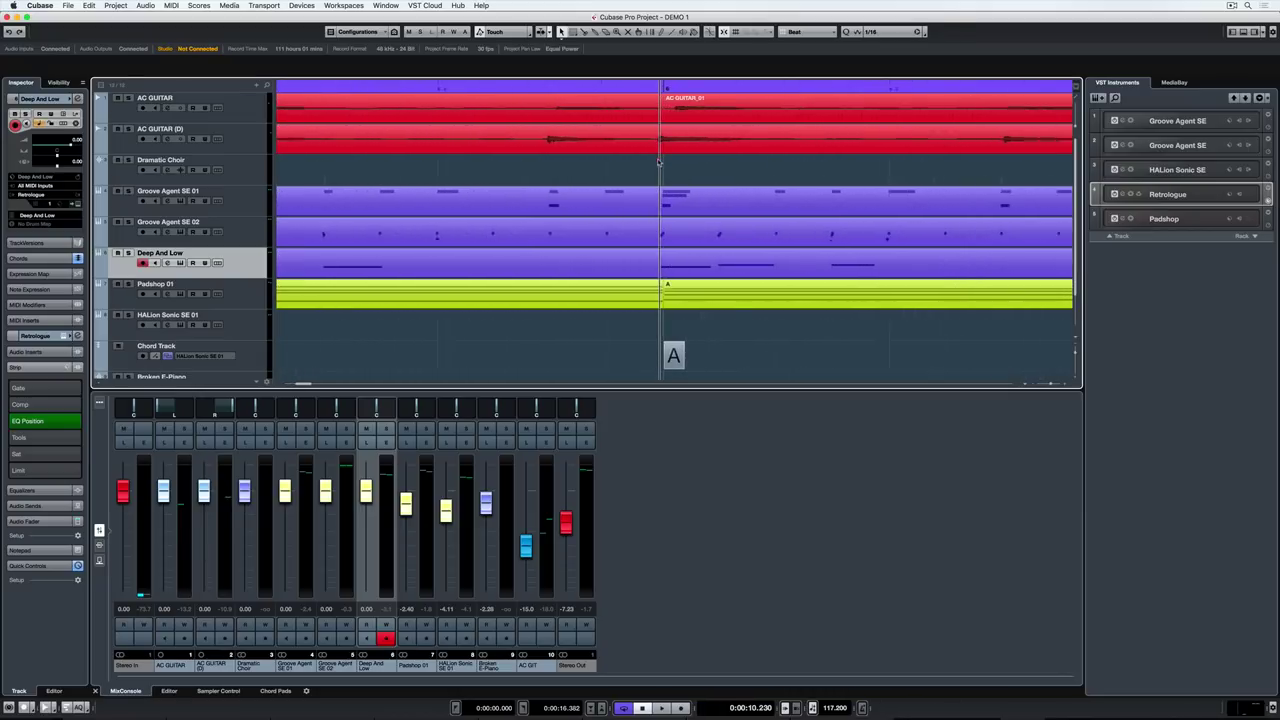
key(g)
key(g)
key(g)
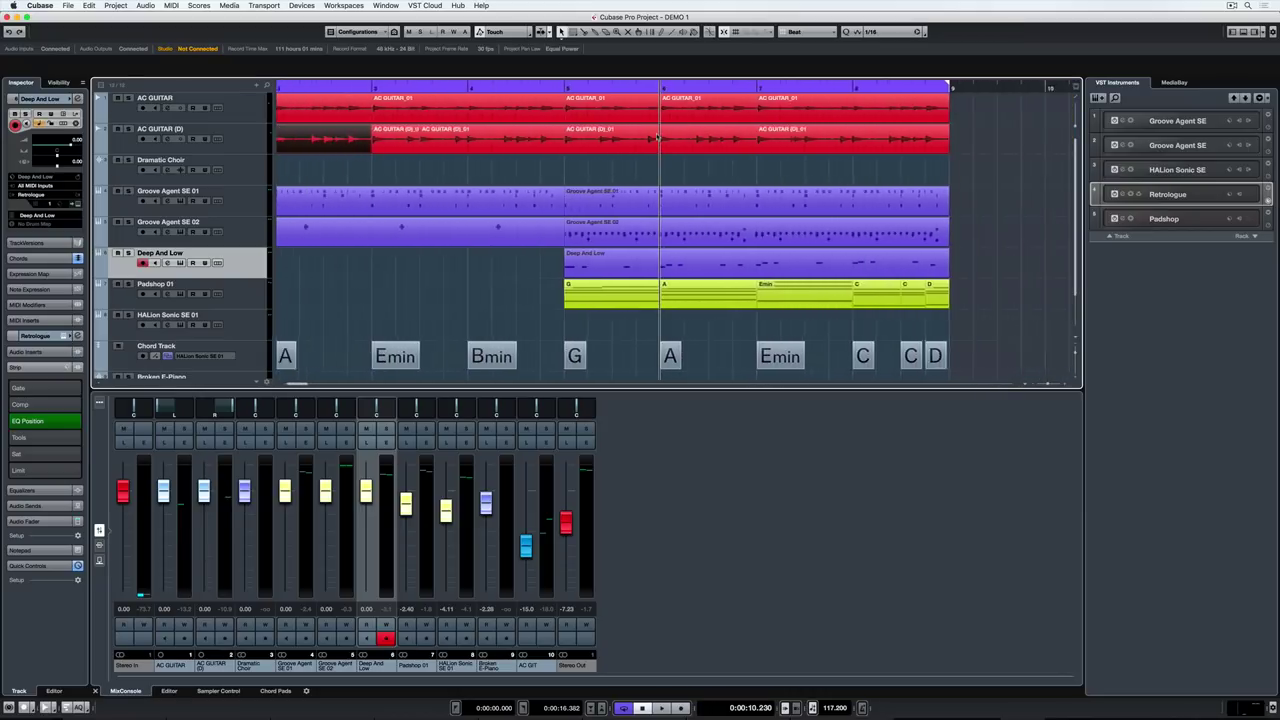
key(g)
key(g)
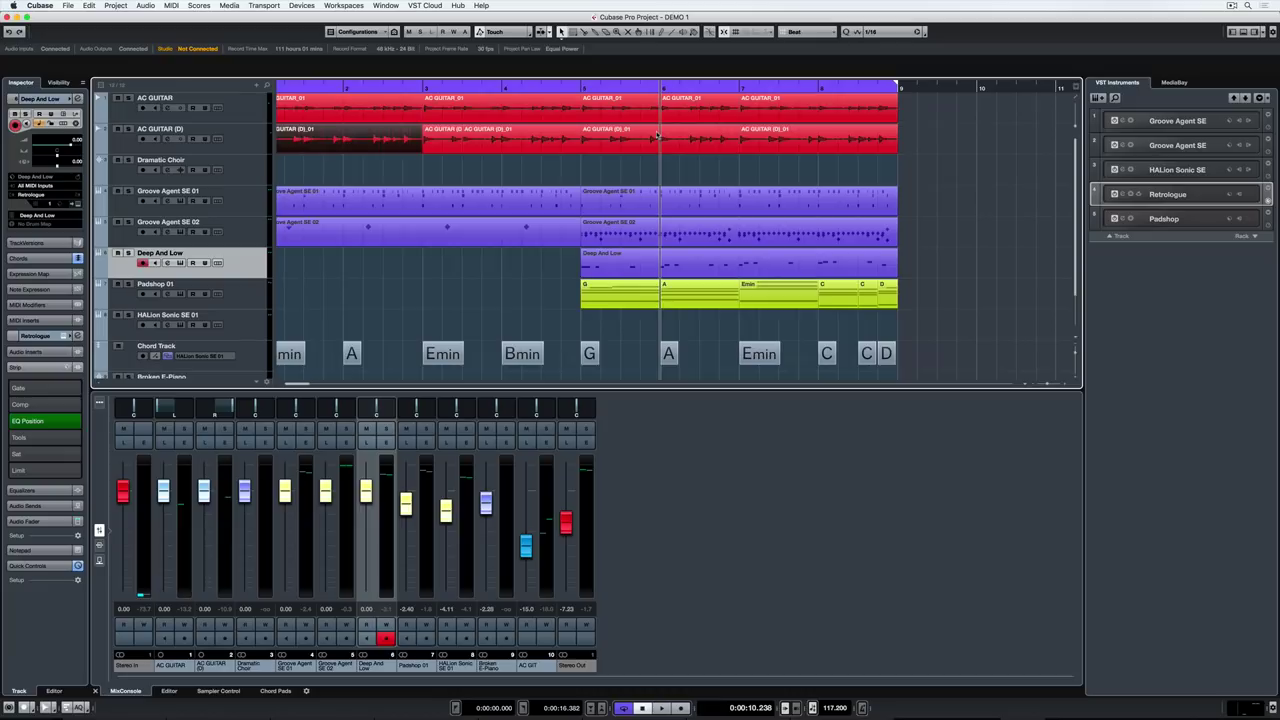
key(h)
key(h)
key(h)
key(h)
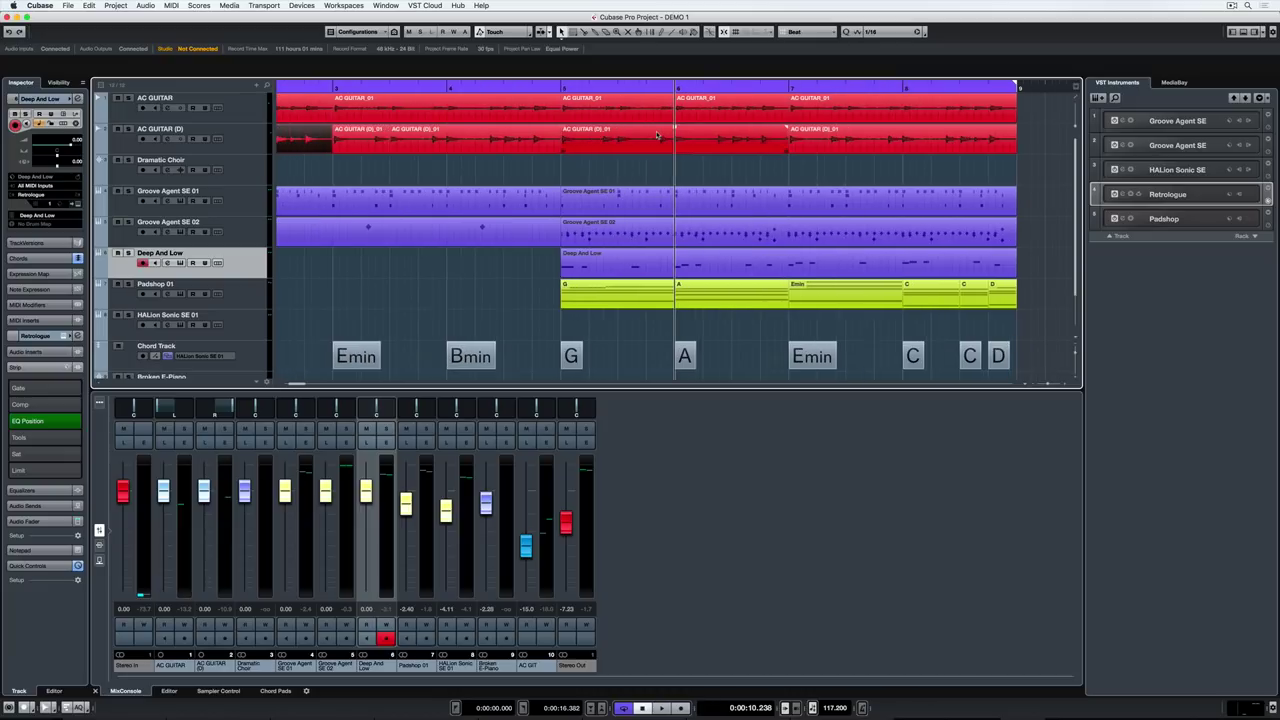
key(g)
key(g)
key(g)
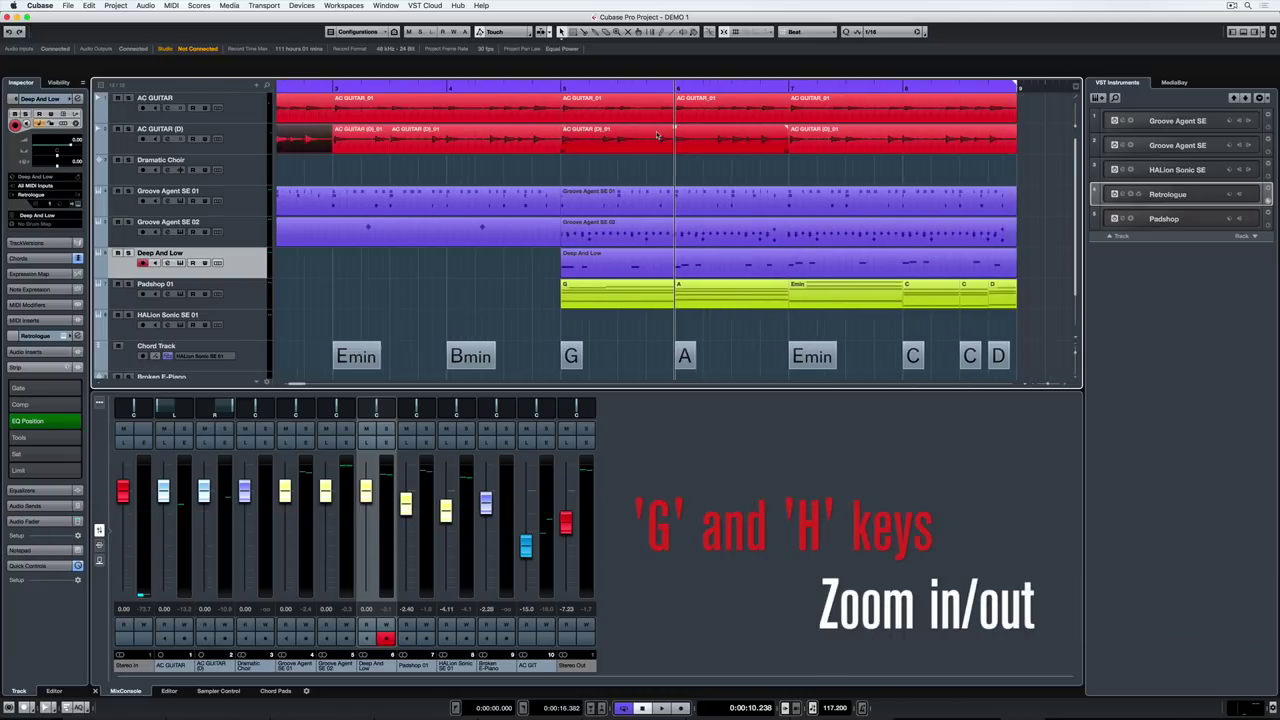
key(g)
key(g)
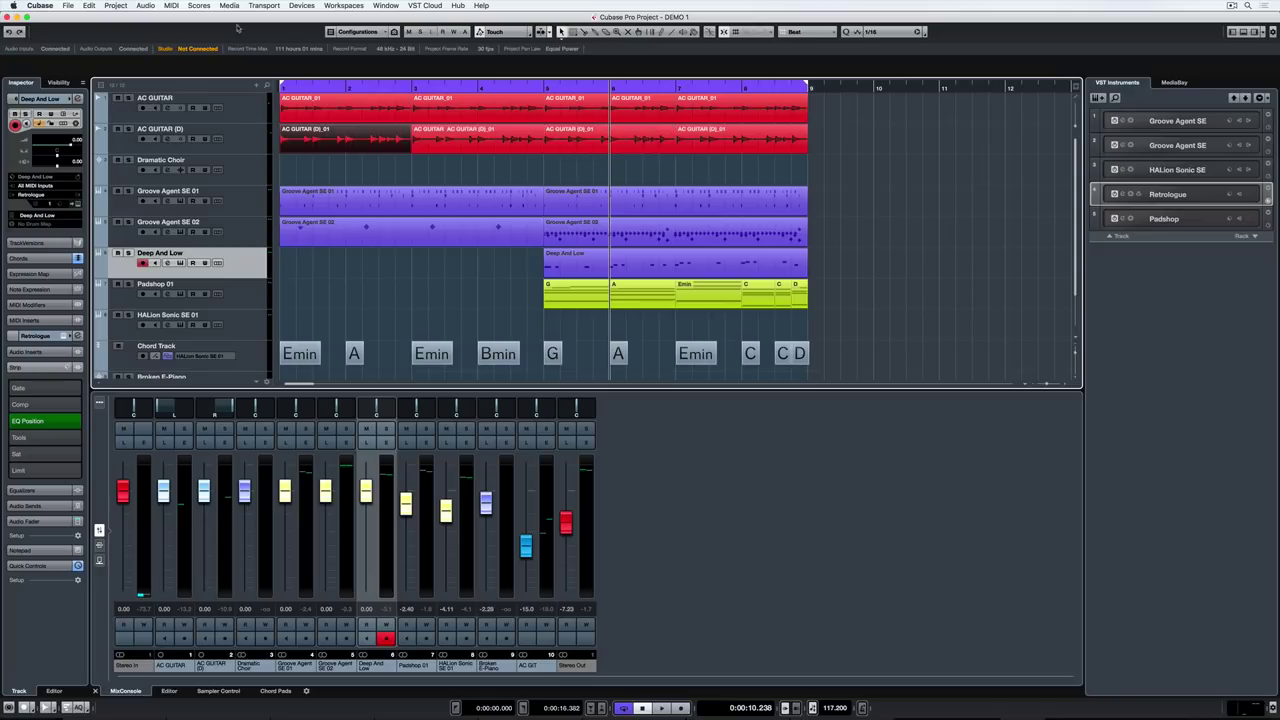
click(70, 5)
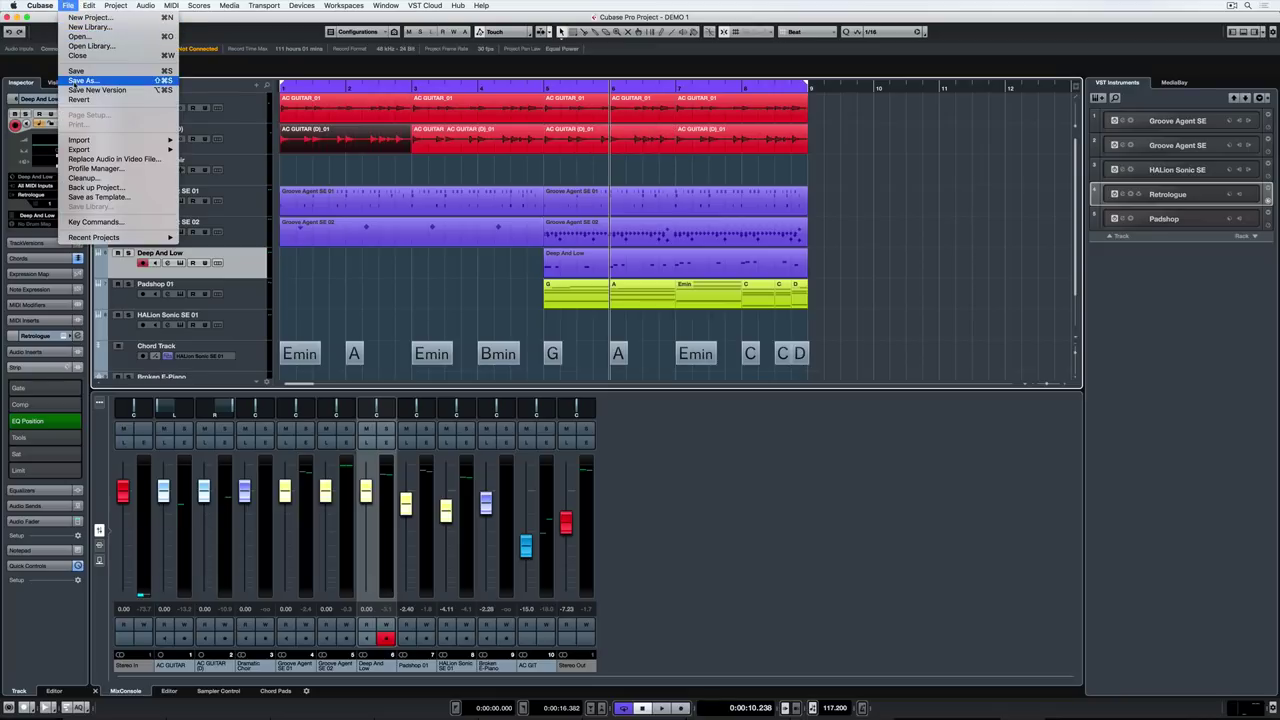
mouse_move(90, 6)
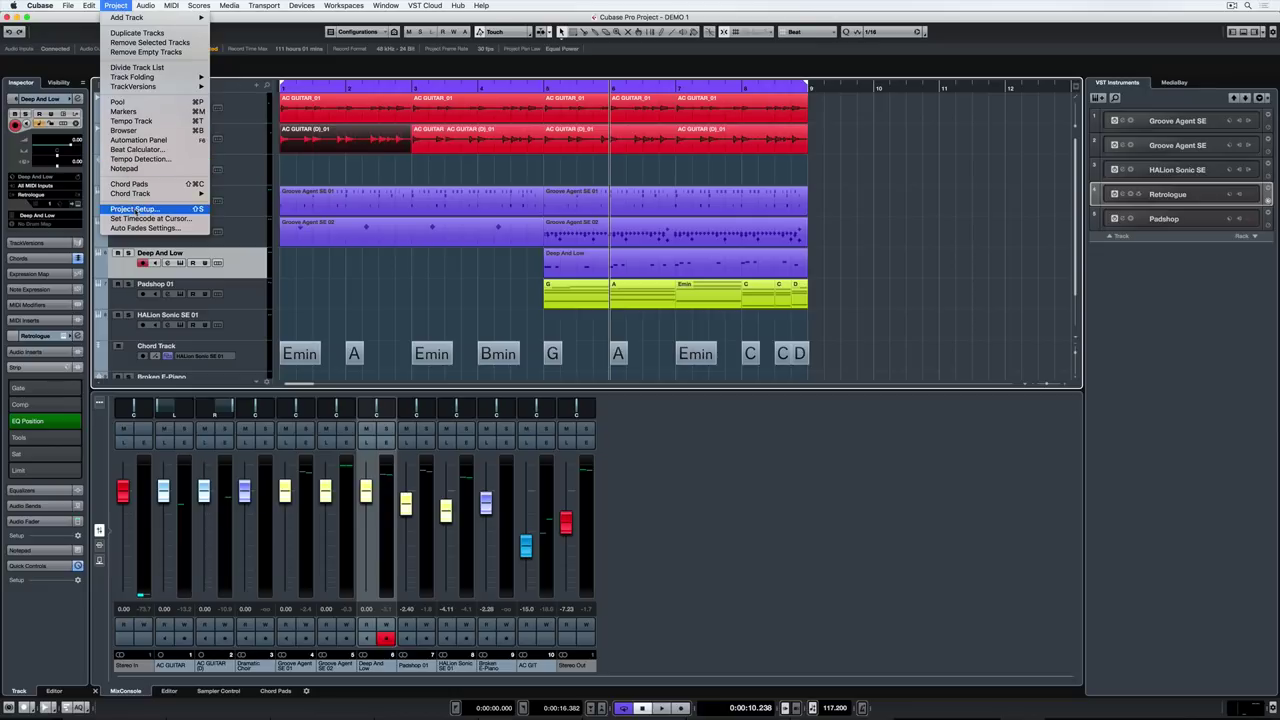
click(133, 209)
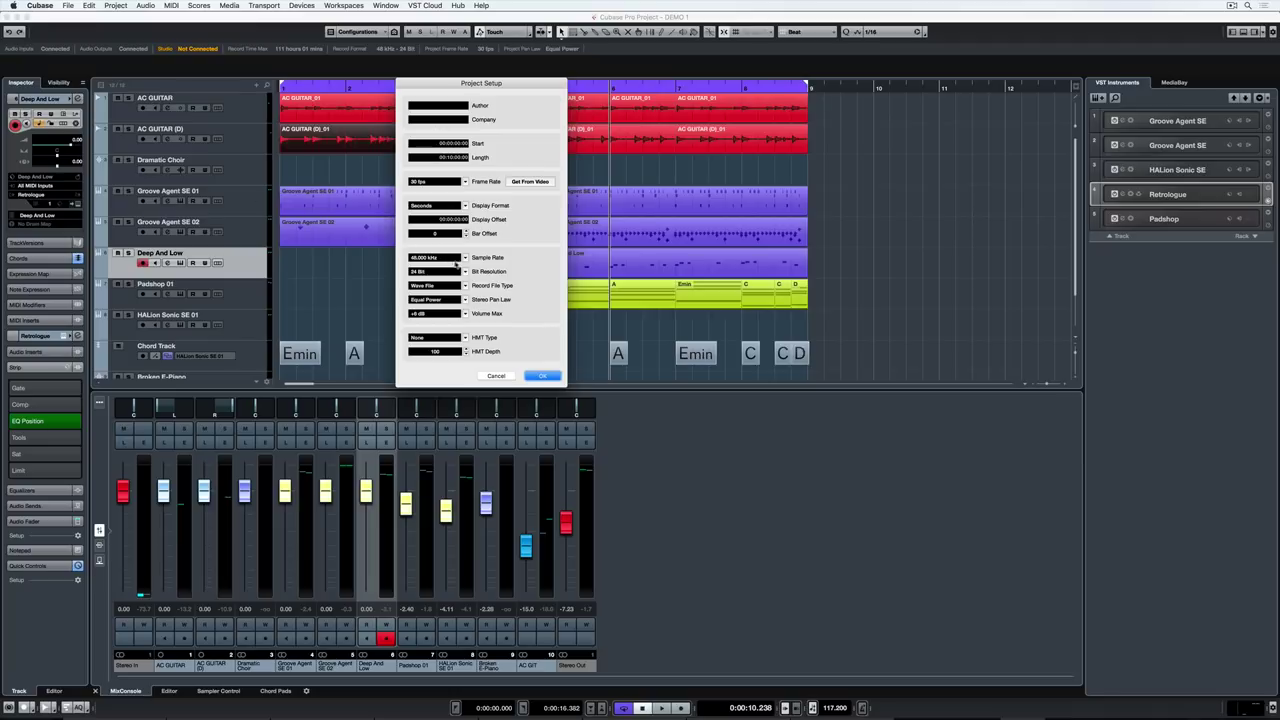
click(435, 258)
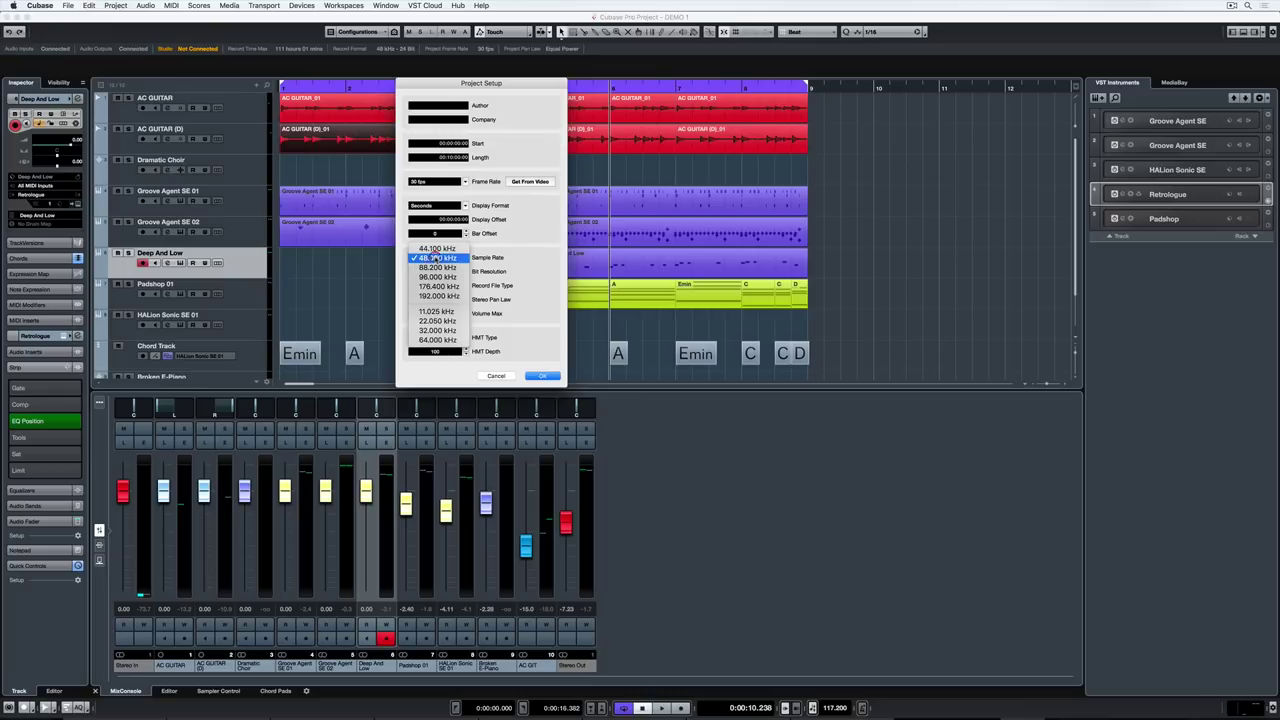
click(533, 265)
click(446, 272)
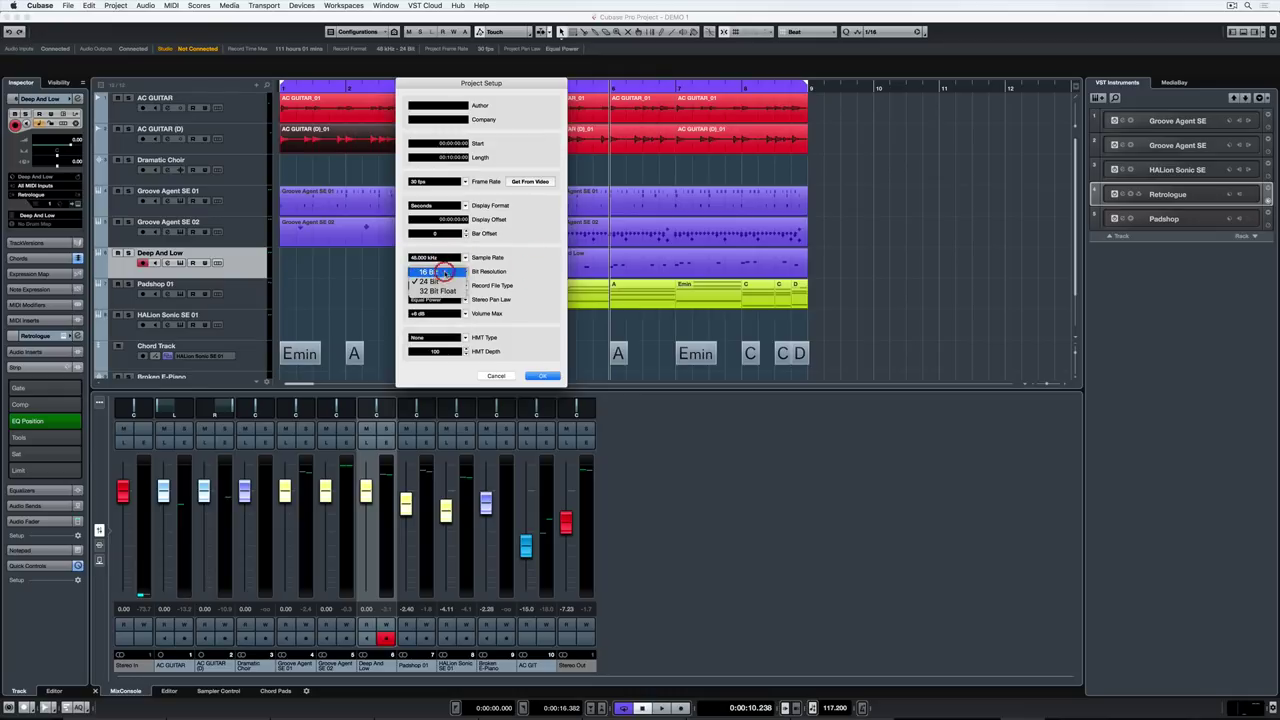
click(513, 275)
key(Return)
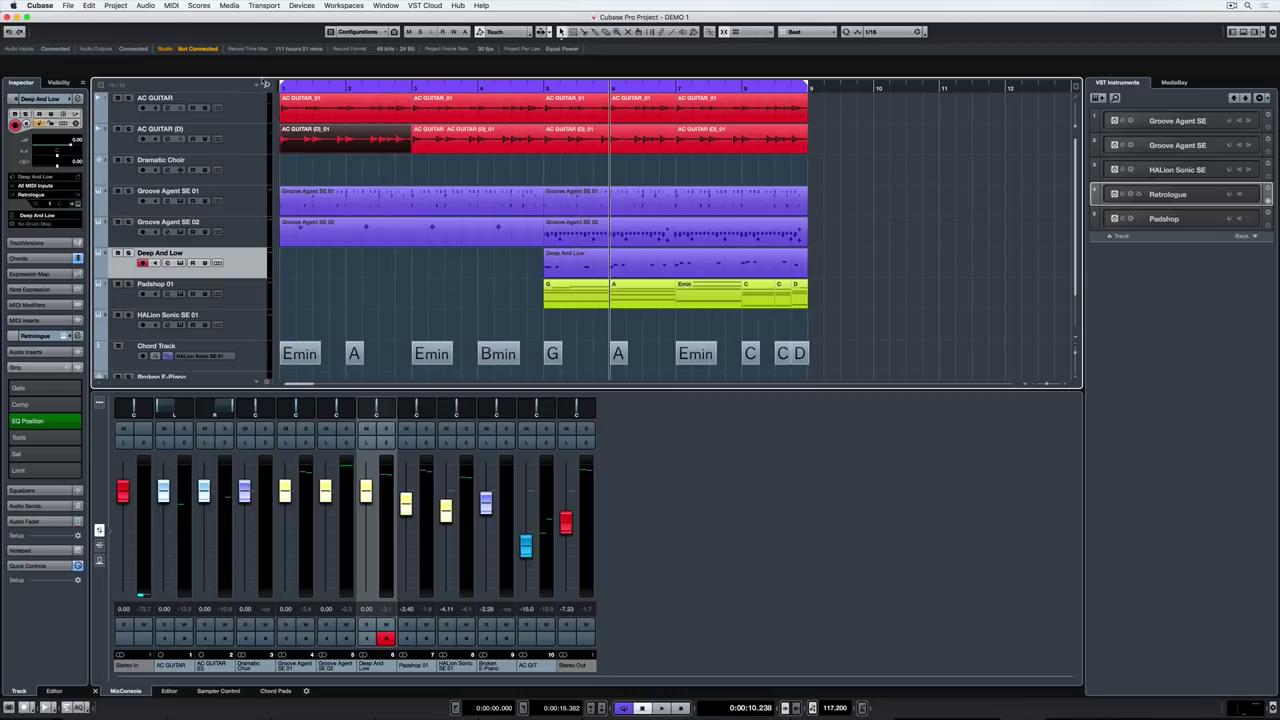
click(115, 5)
mouse_move(201, 22)
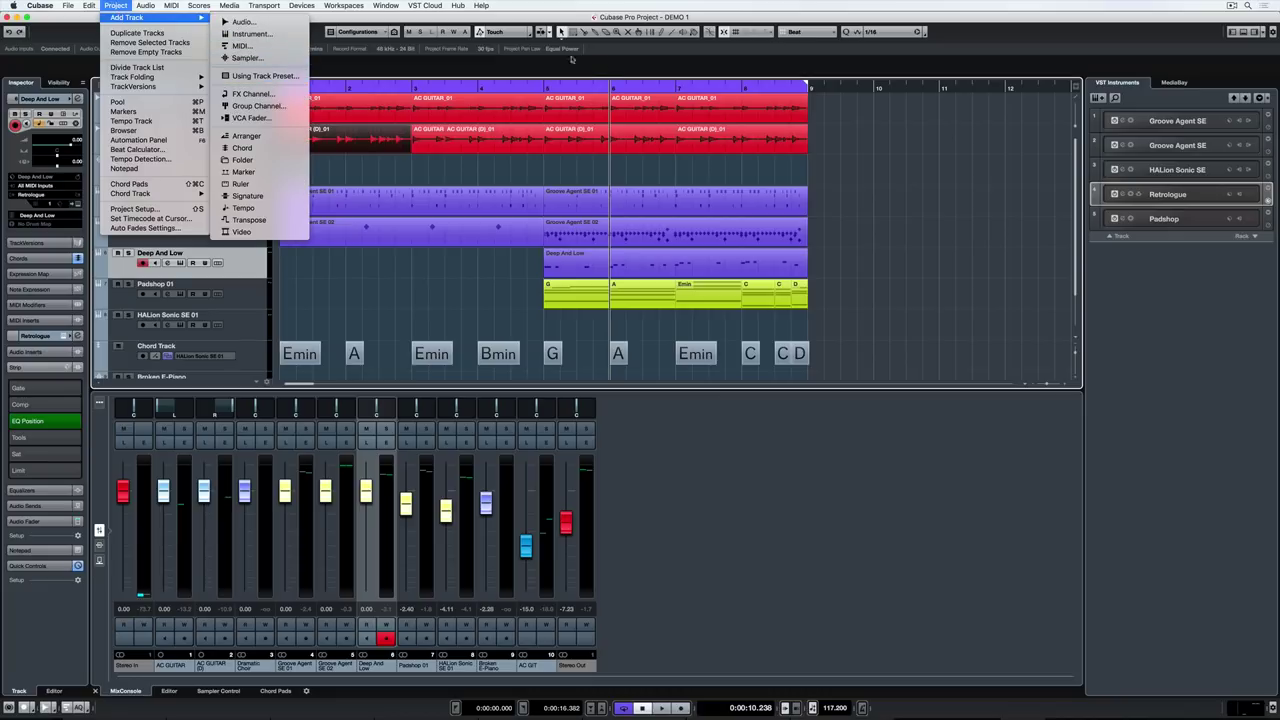
click(616, 59)
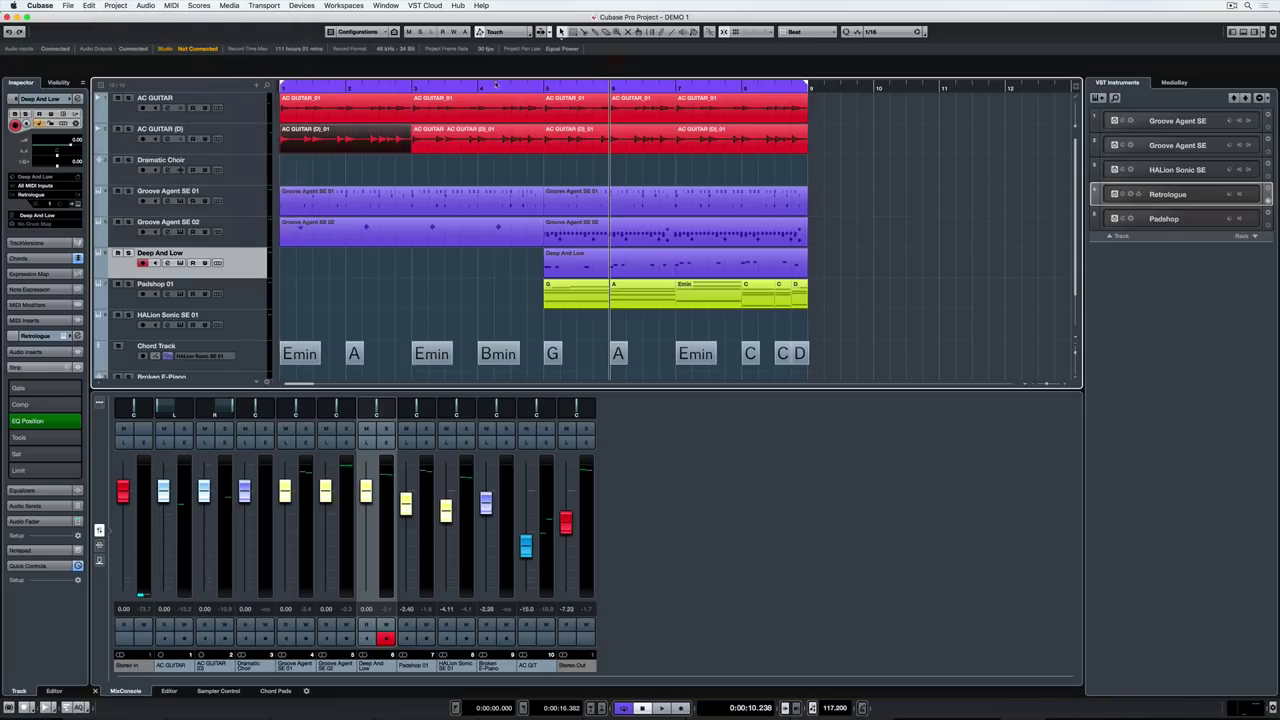
click(256, 88)
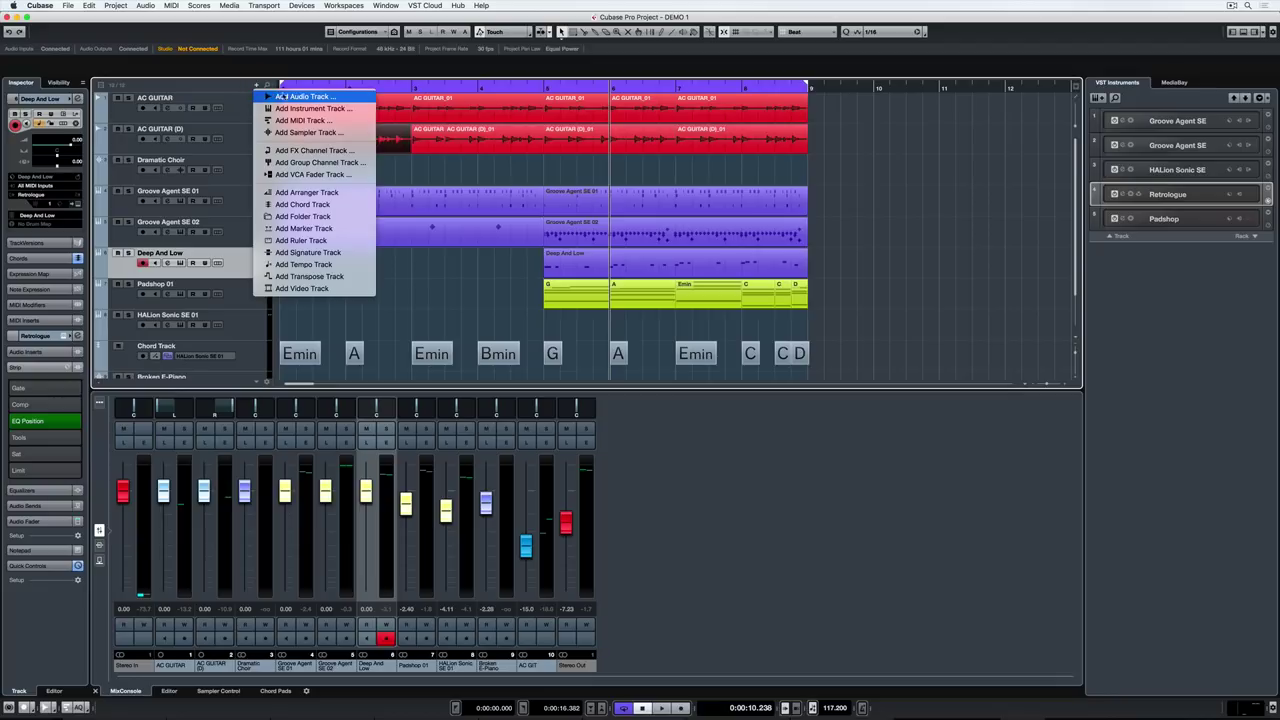
click(280, 96)
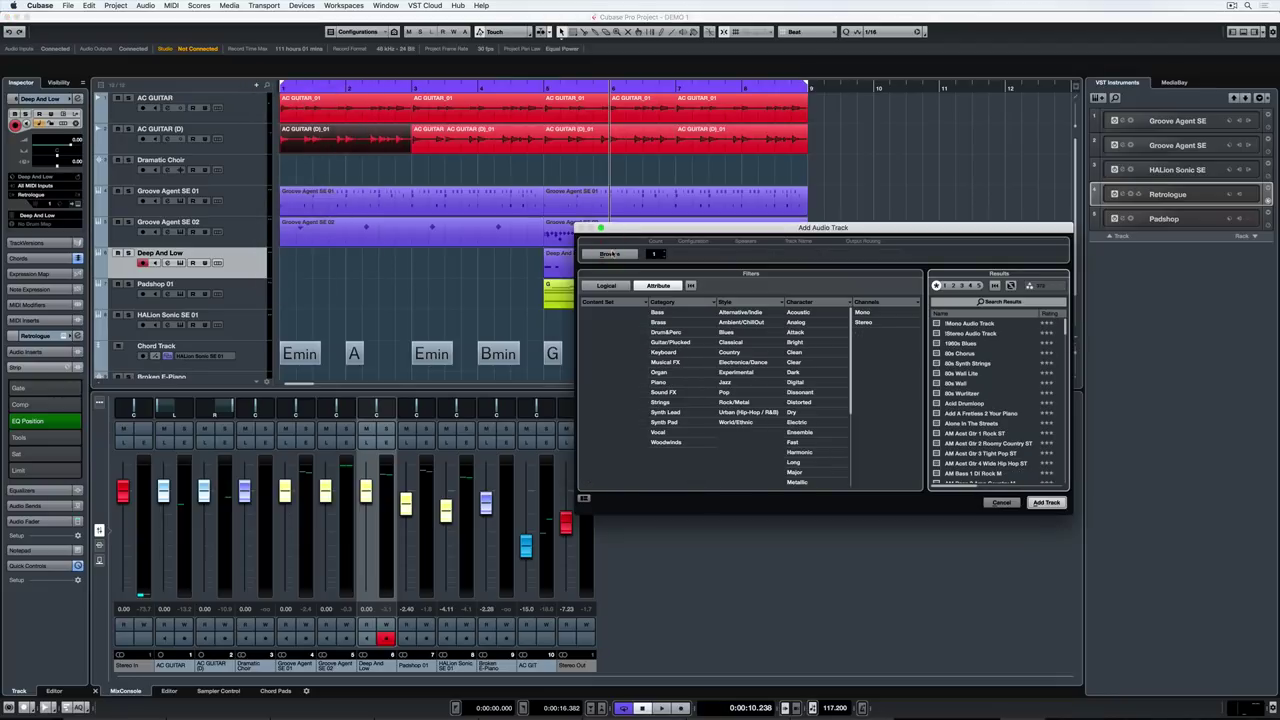
click(610, 253)
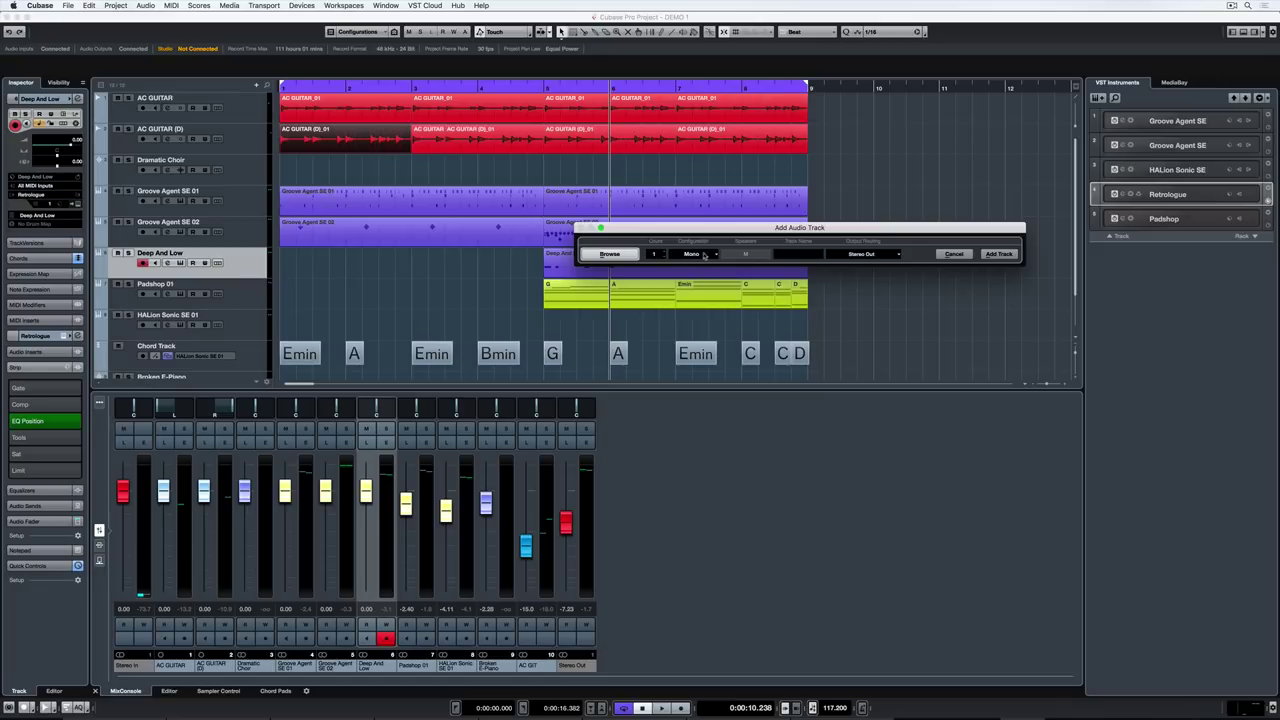
click(793, 255)
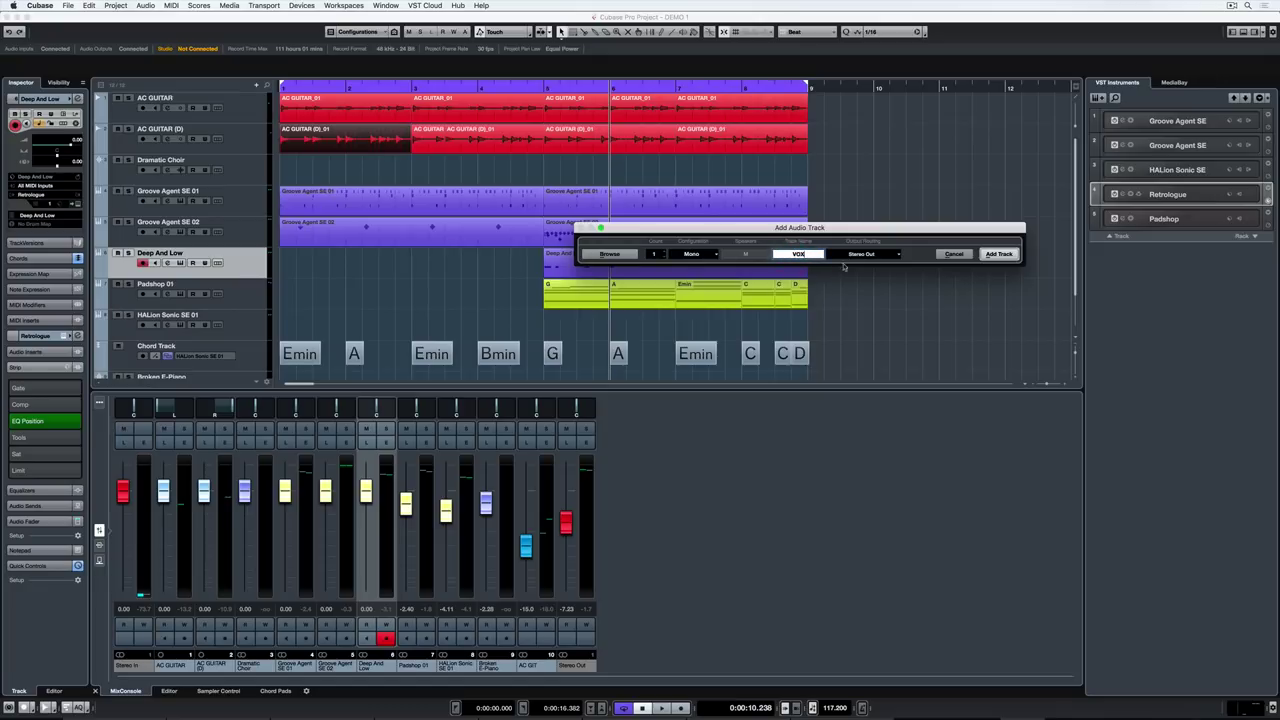
click(999, 256)
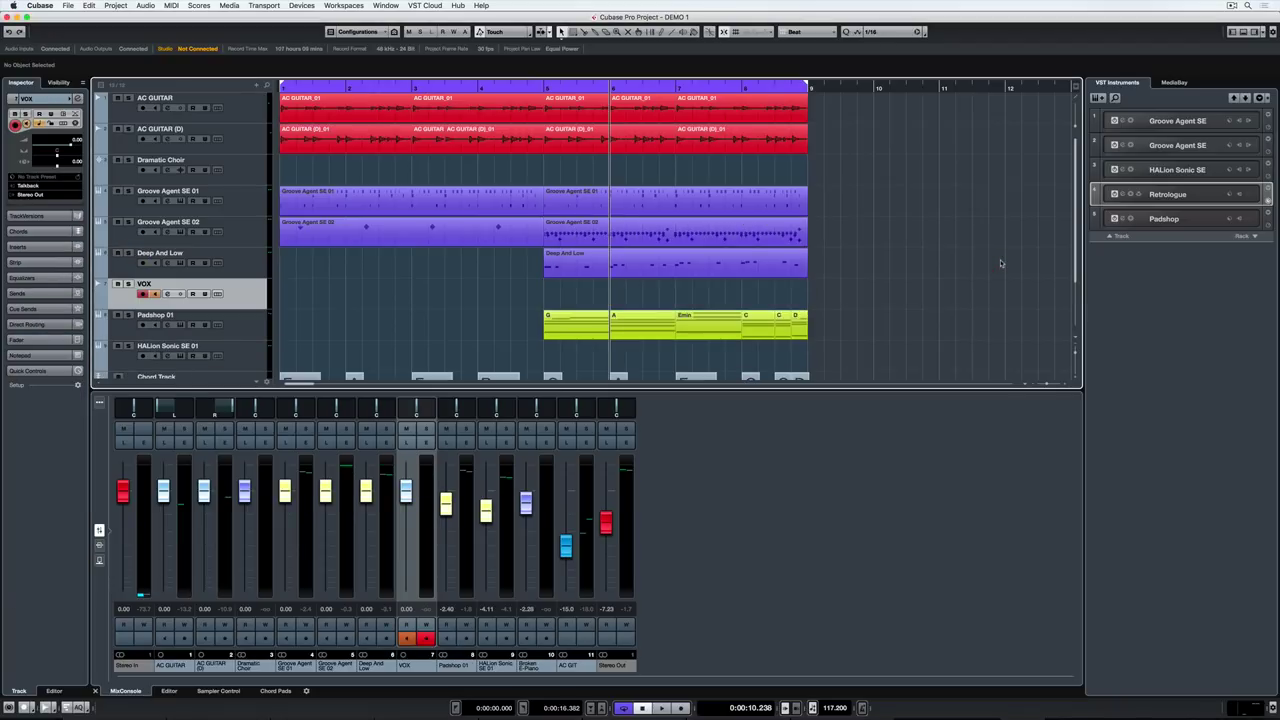
key(super+z)
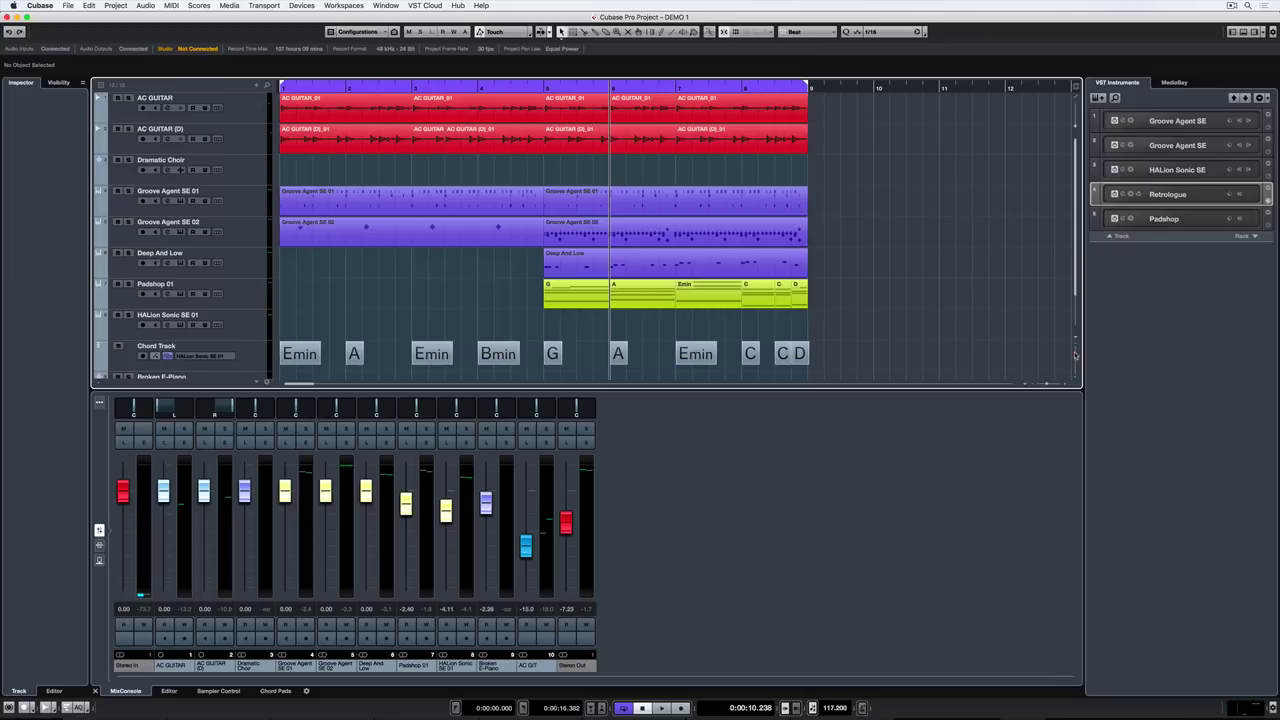
click(1076, 340)
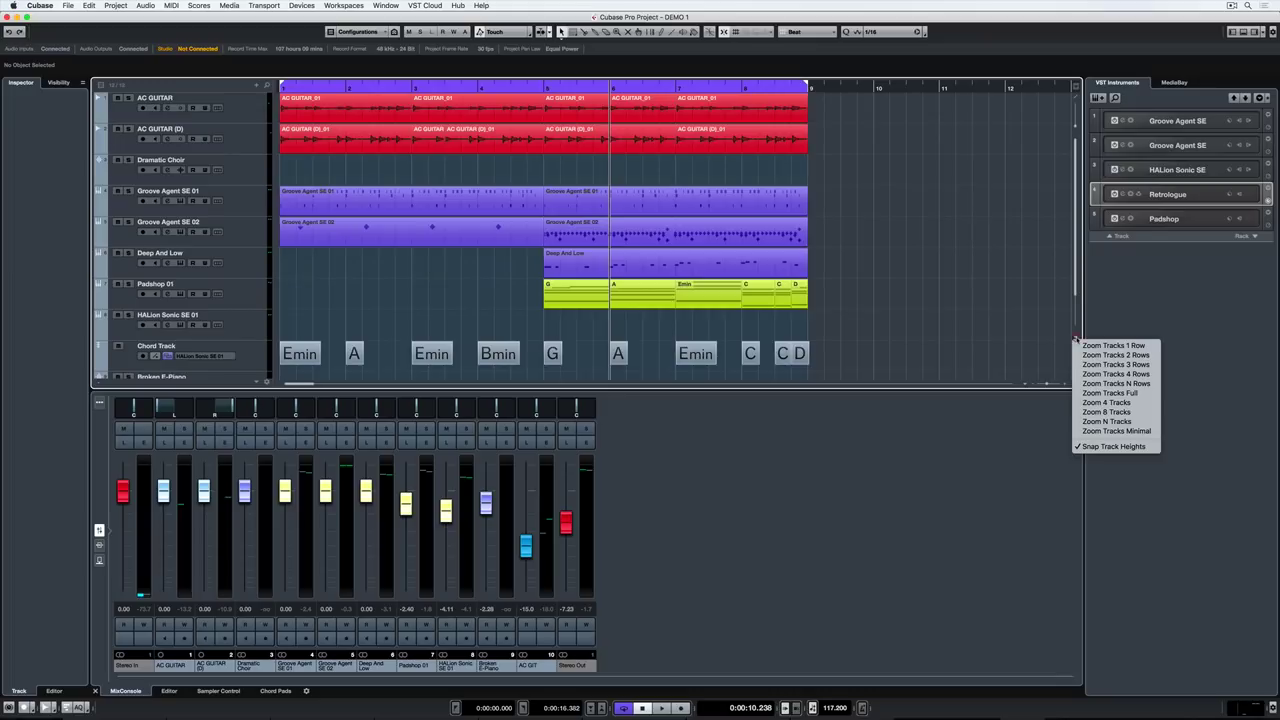
click(1044, 340)
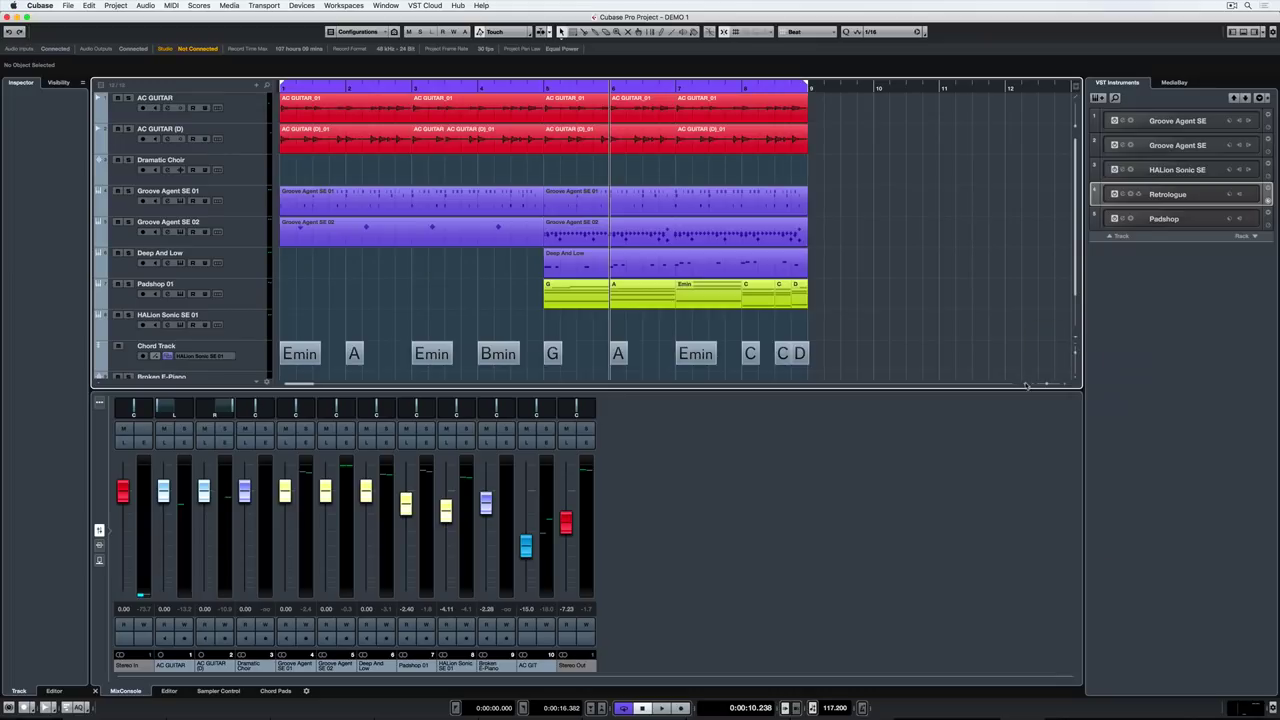
click(1025, 385)
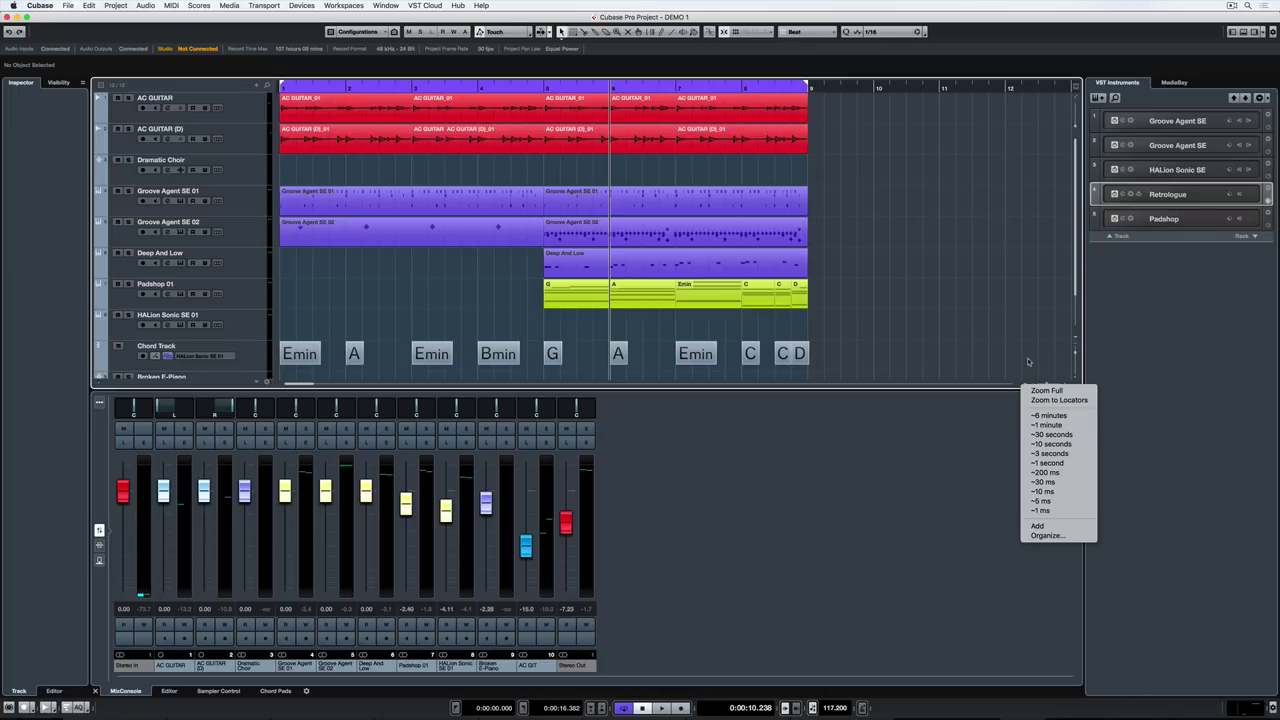
click(1028, 361)
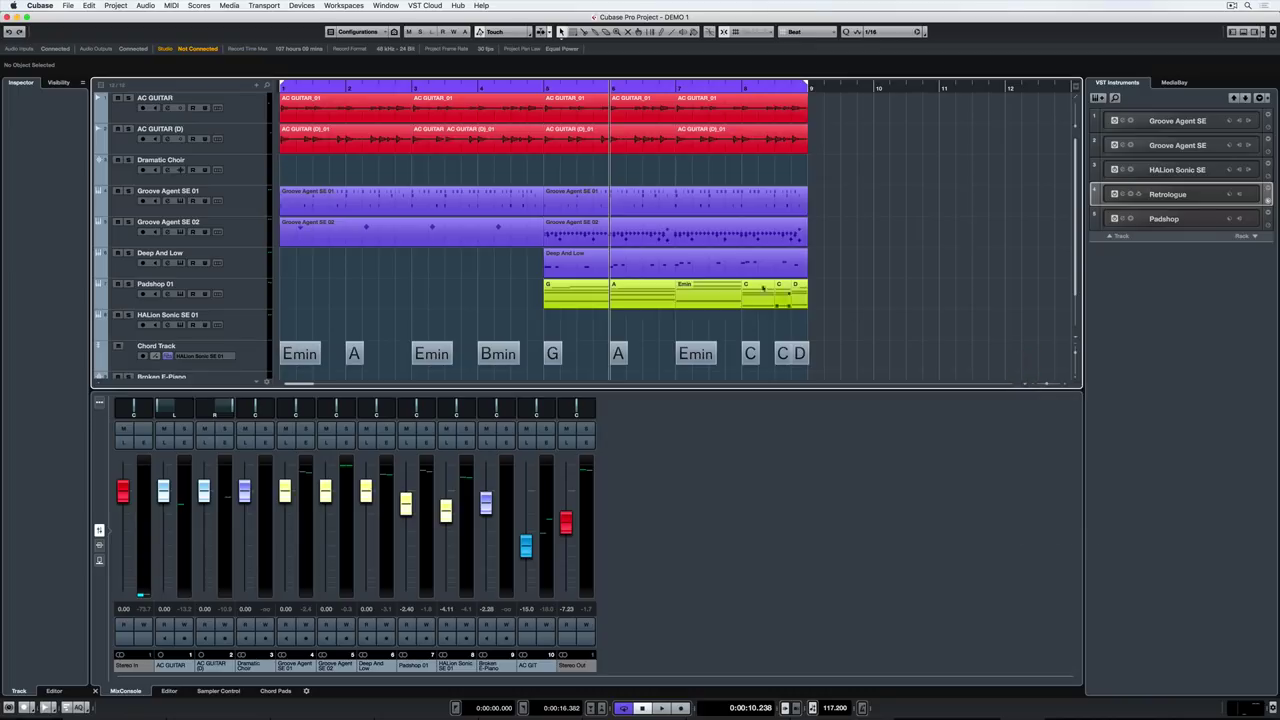
Step through the tracks, ending on HALion Sonic SE 01 so its settings and instrument controls show.
click(243, 171)
click(243, 200)
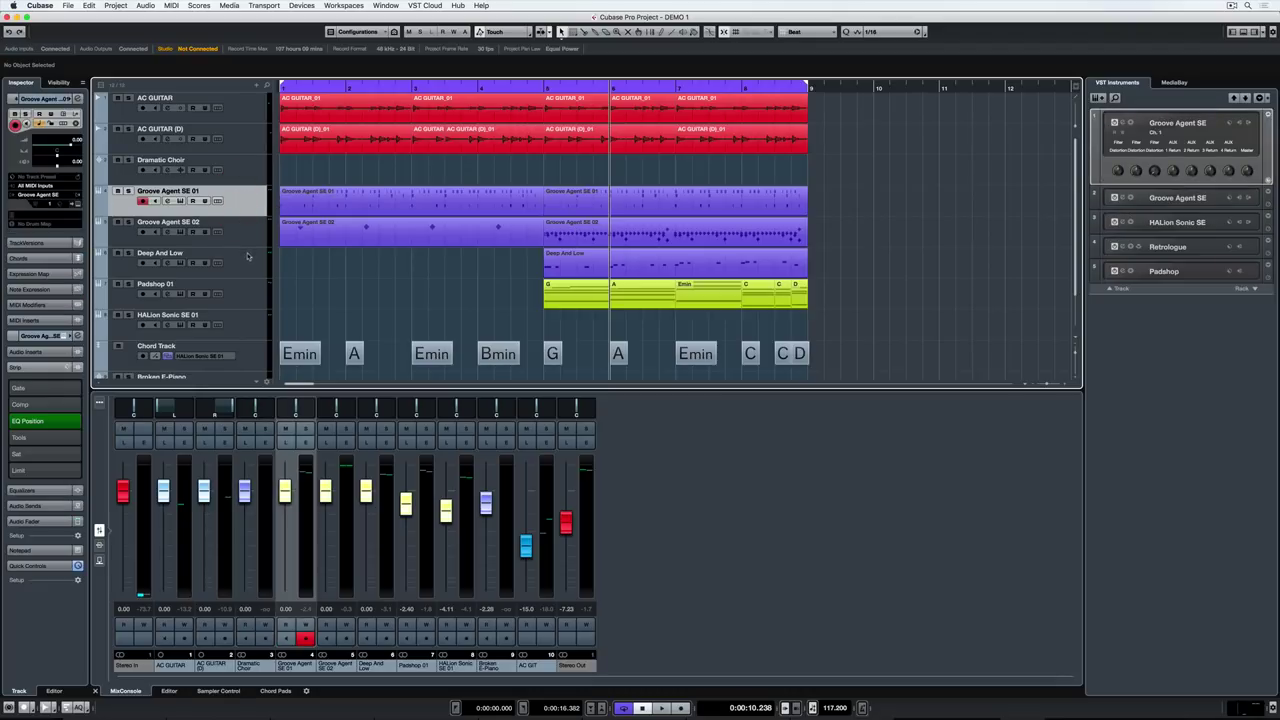
click(246, 252)
click(257, 355)
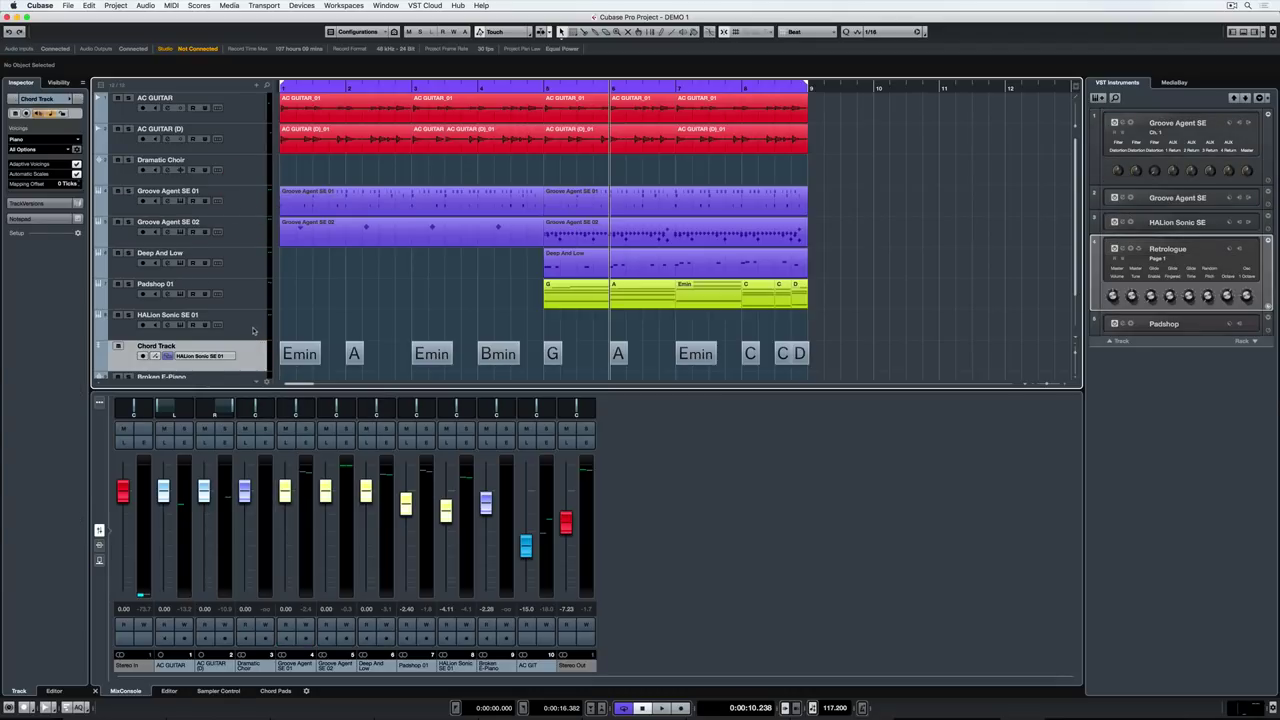
click(255, 328)
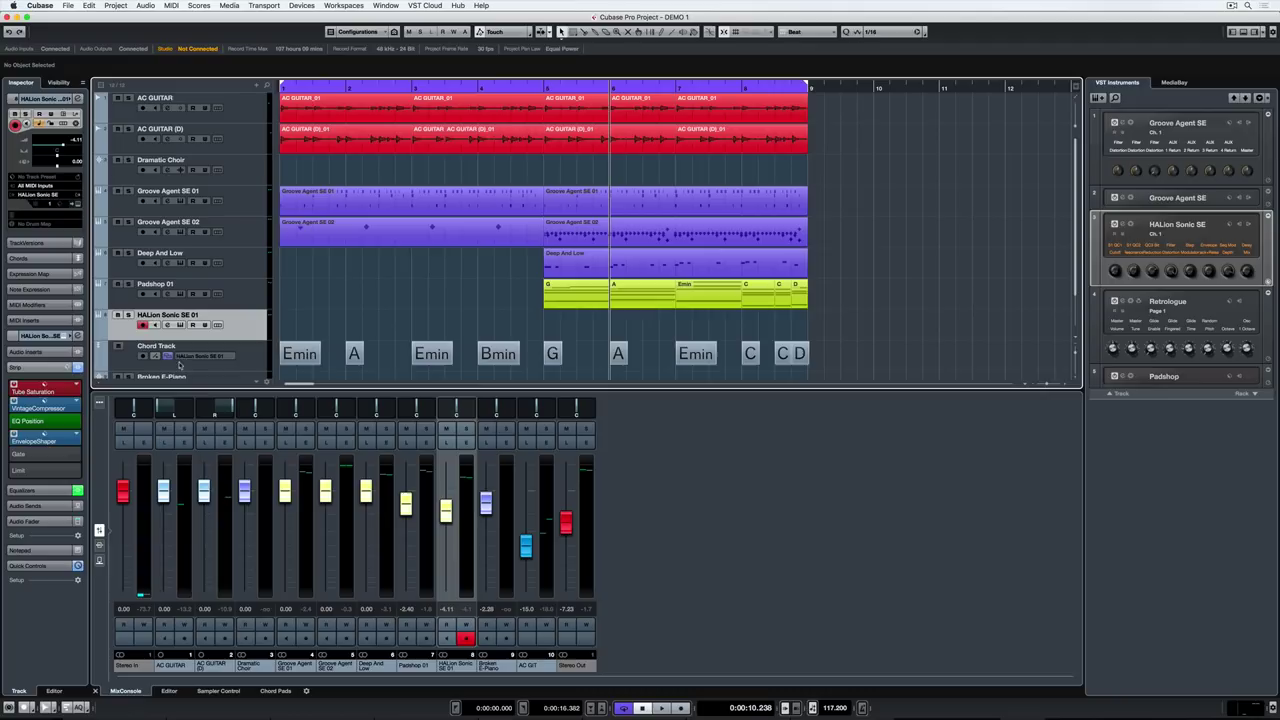
Open HALion Sonic SE 01's channel settings with the Channel Strip modules listed.
click(466, 442)
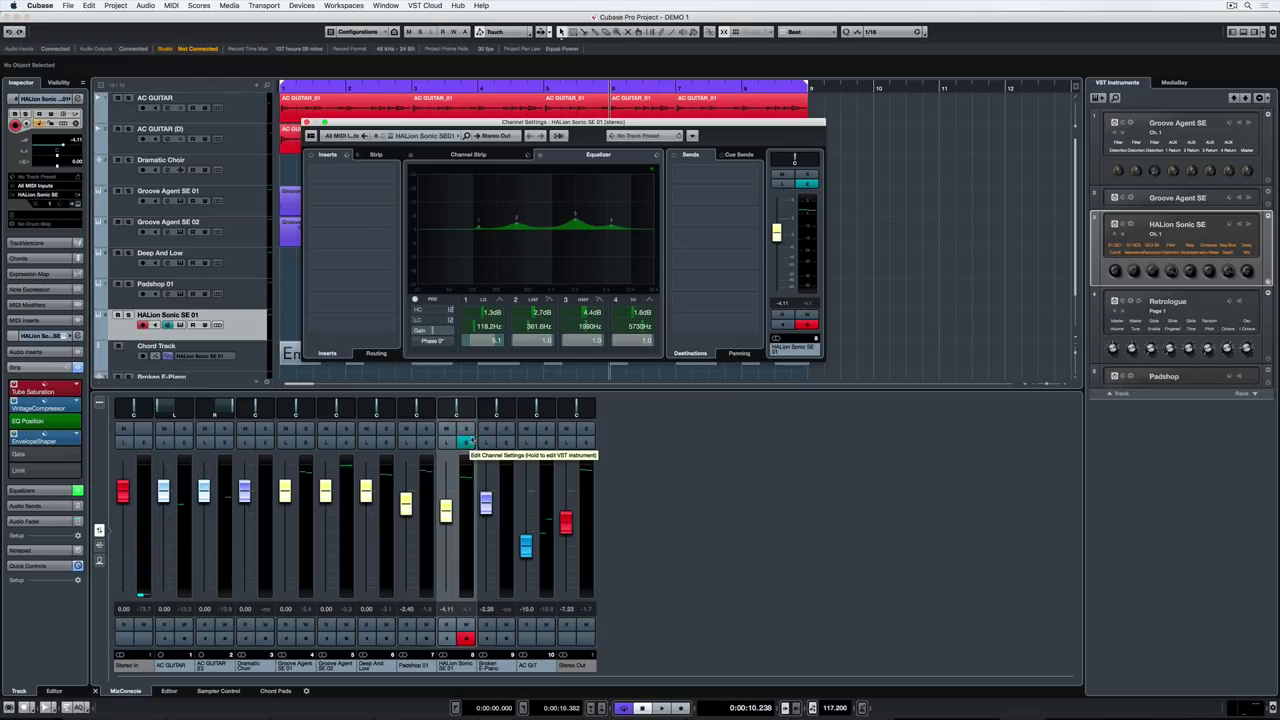
click(476, 155)
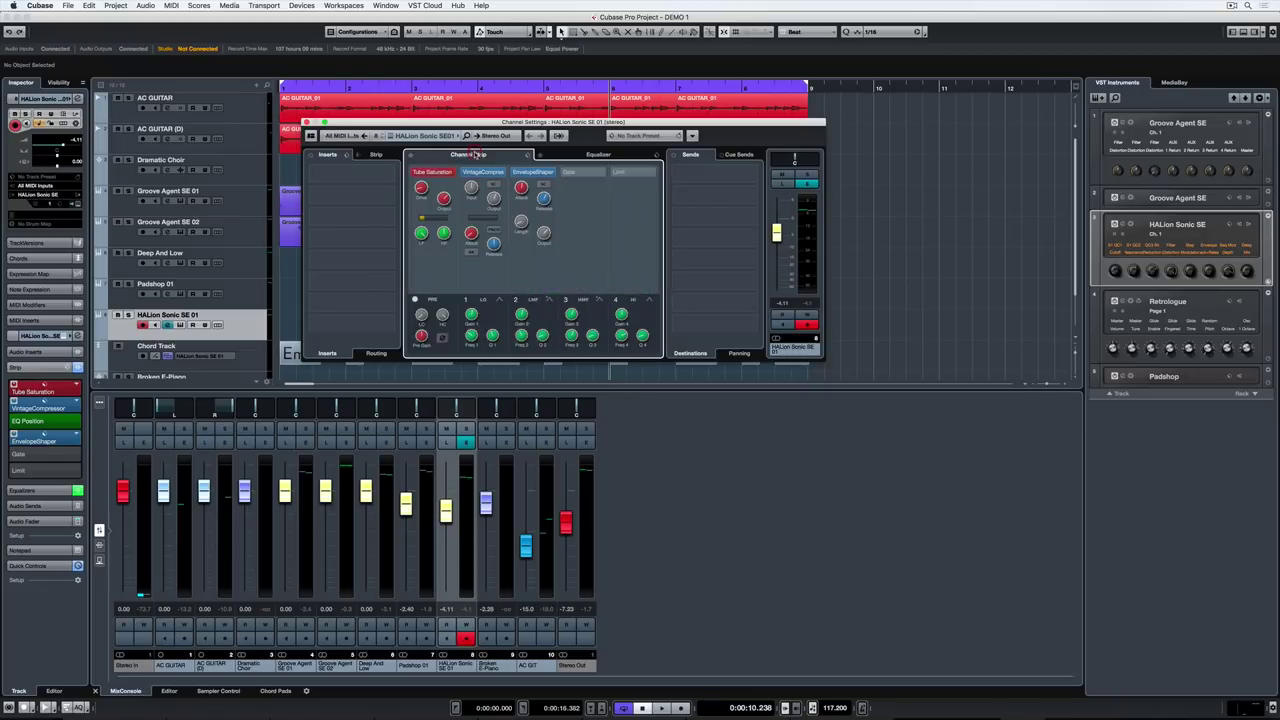
click(376, 155)
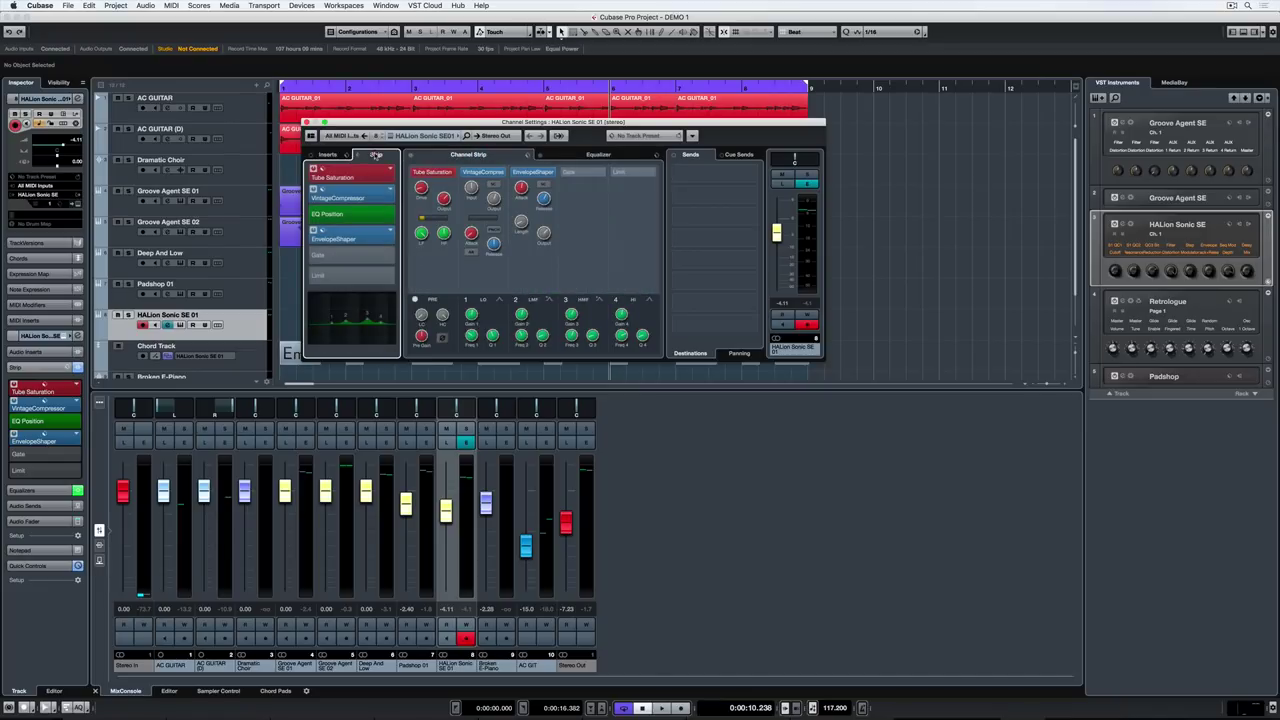
Boost one EQ band 16.5 dB at 1 kHz and check the section visibility options.
drag(359, 318, 359, 313)
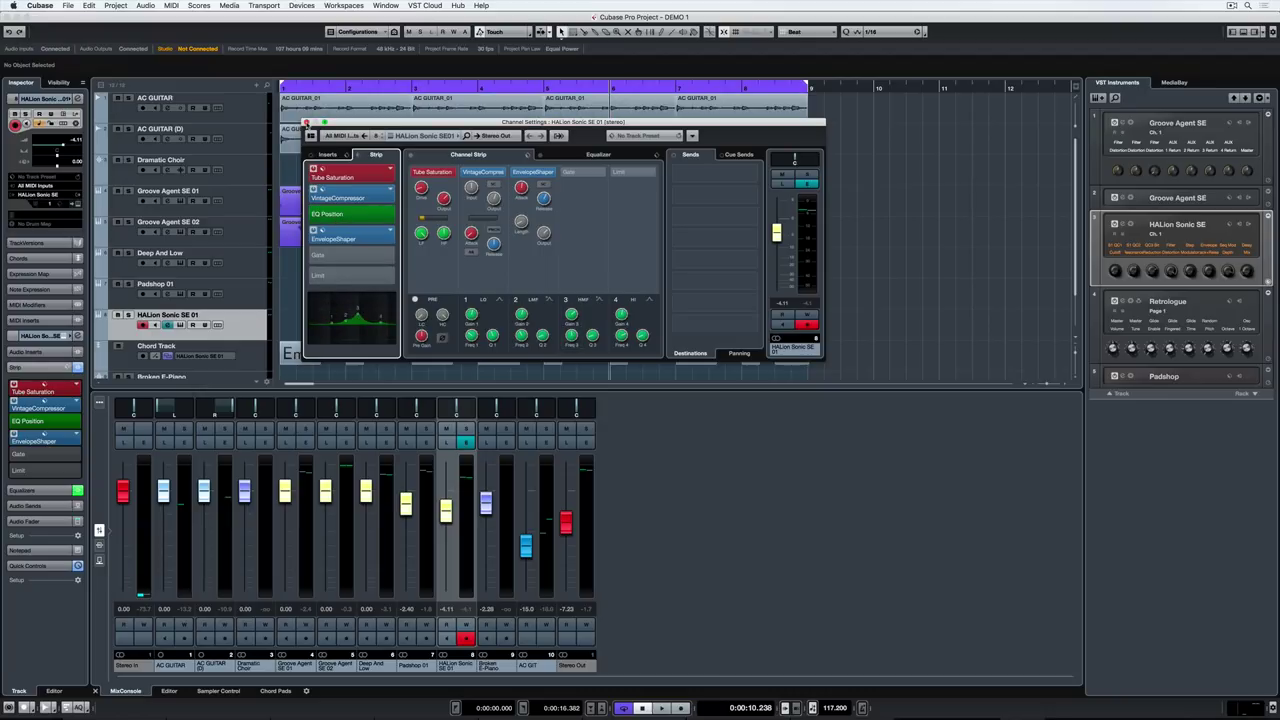
click(313, 137)
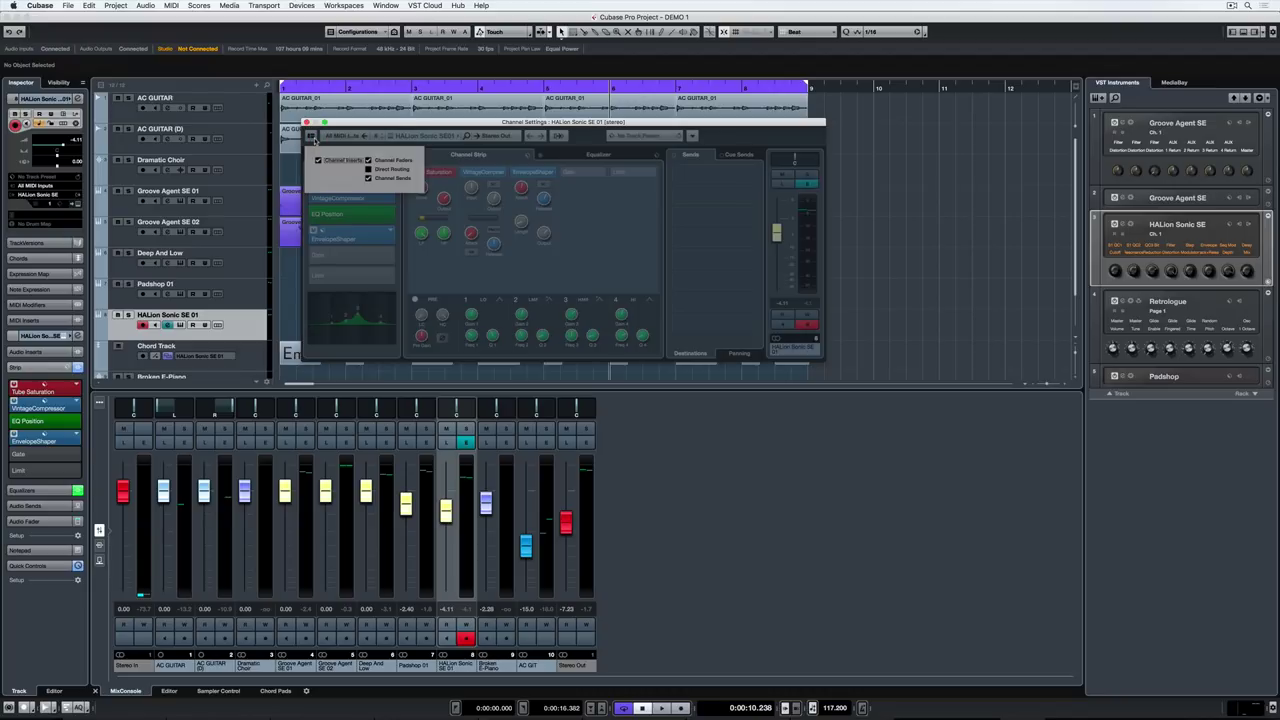
click(314, 139)
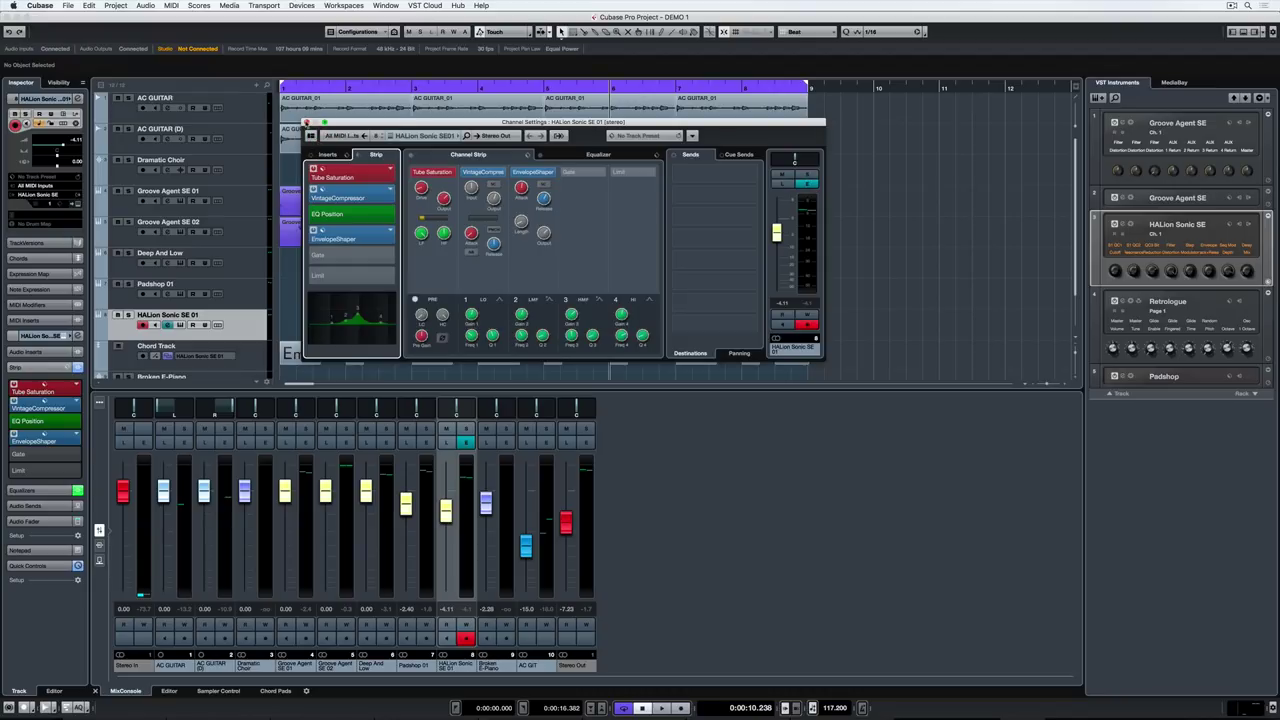
Close Channel Settings and colour the Dramatic Choir track green (Color 9) via the Inspector.
click(308, 122)
click(265, 167)
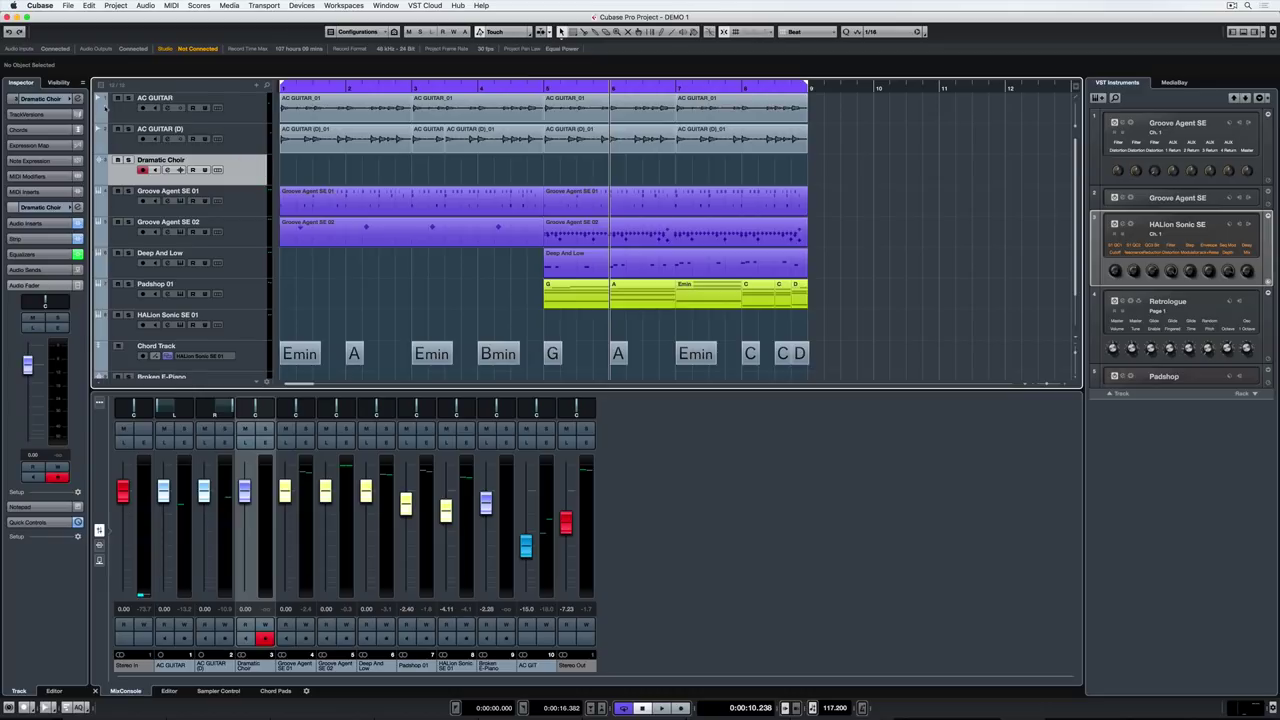
click(64, 99)
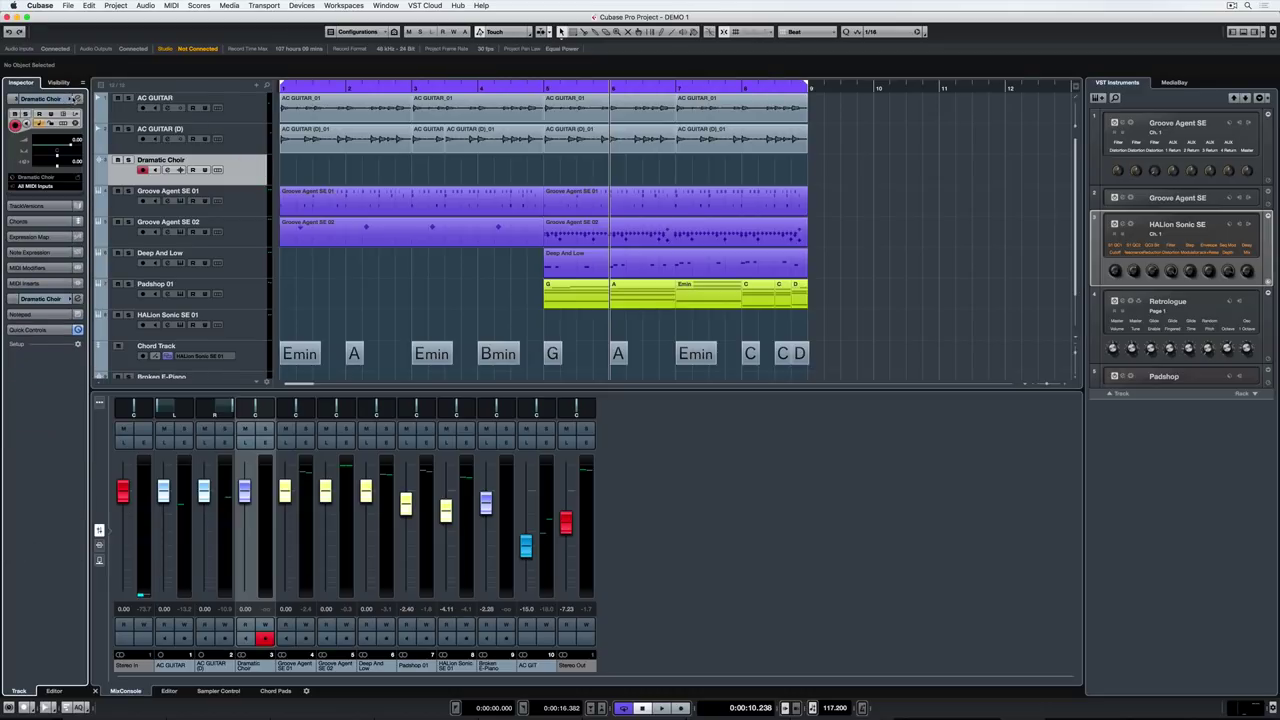
click(75, 99)
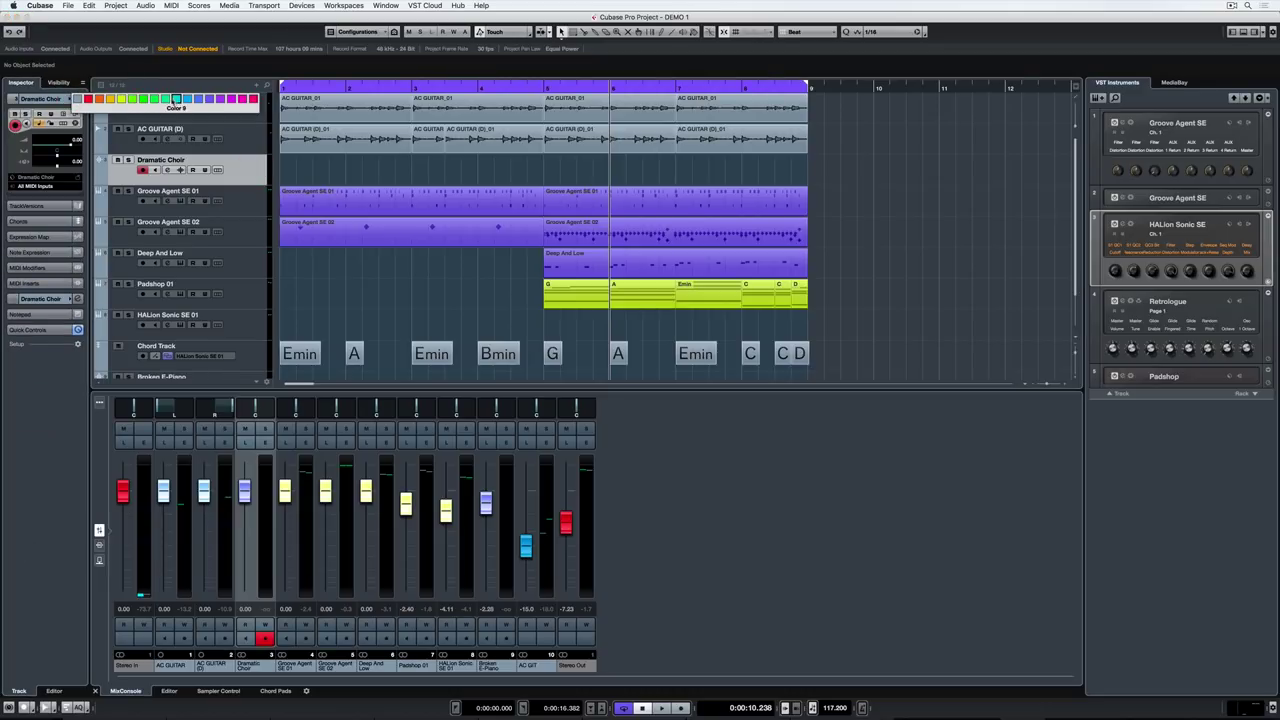
click(176, 100)
scroll(452, 230, down, 2)
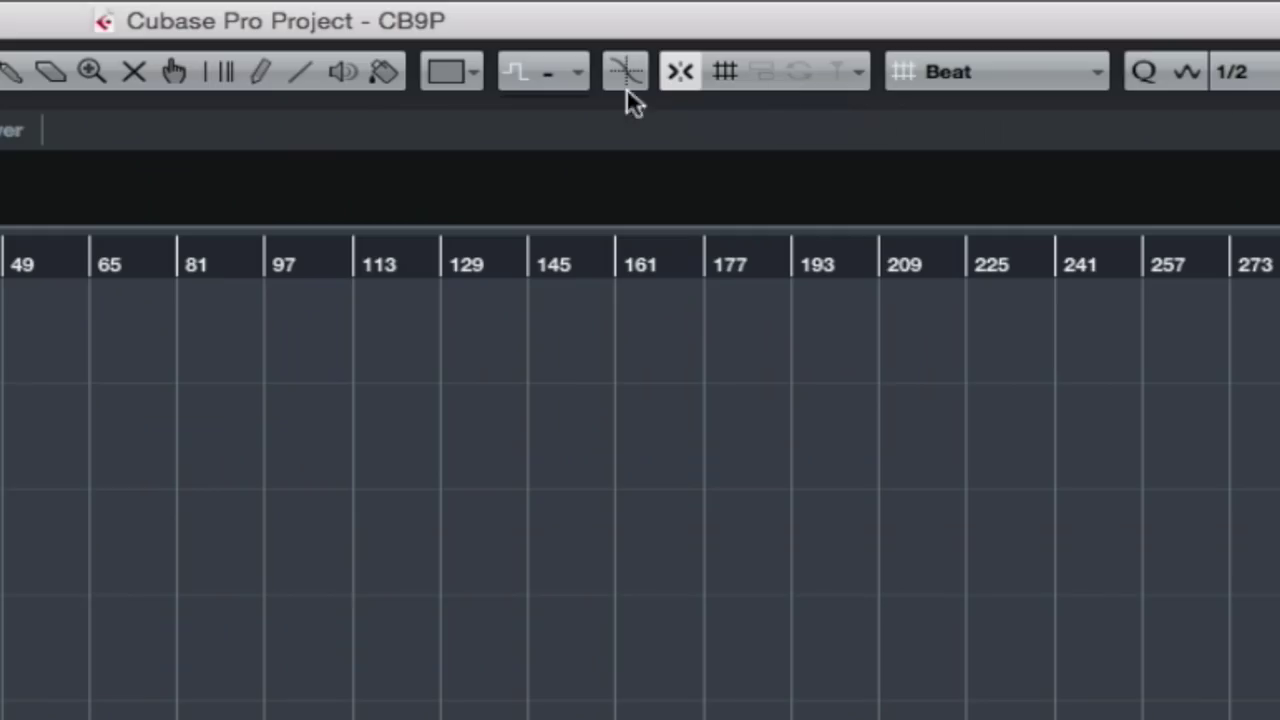
click(453, 72)
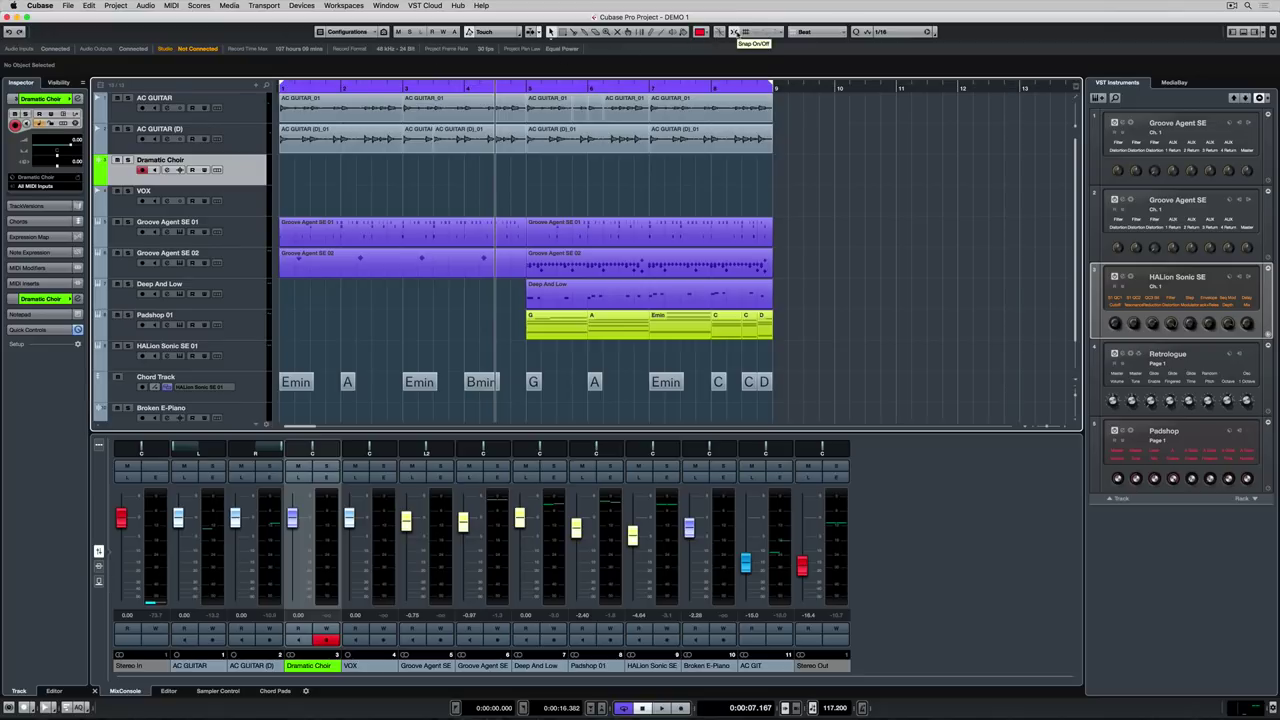
Check the snap grid type options and pull the cycle range's end slightly earlier.
click(809, 31)
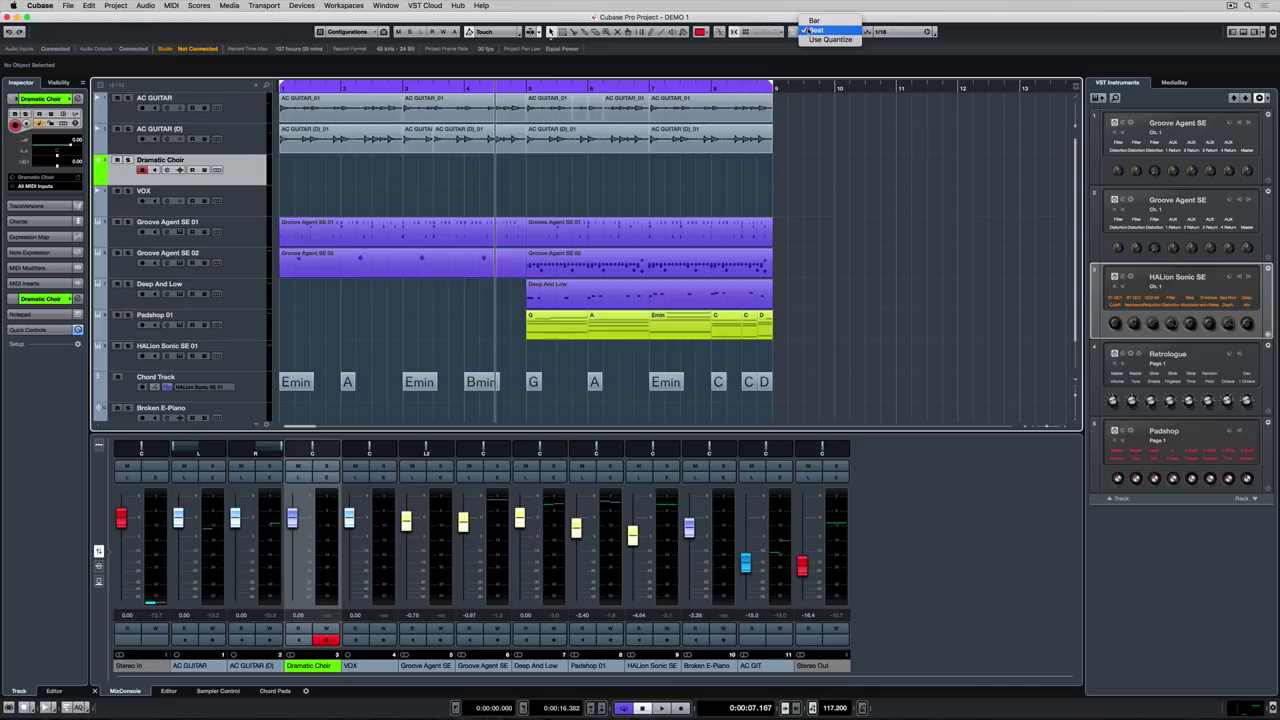
click(813, 30)
click(810, 31)
click(813, 30)
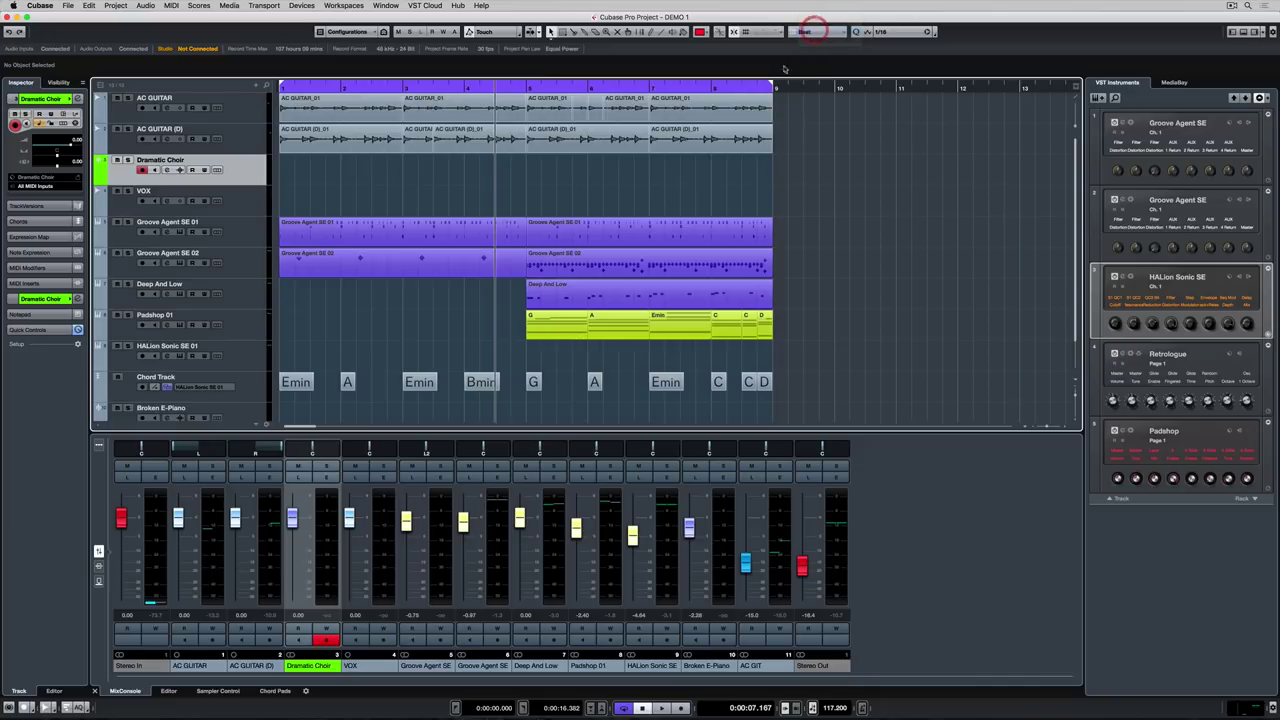
drag(773, 86, 710, 87)
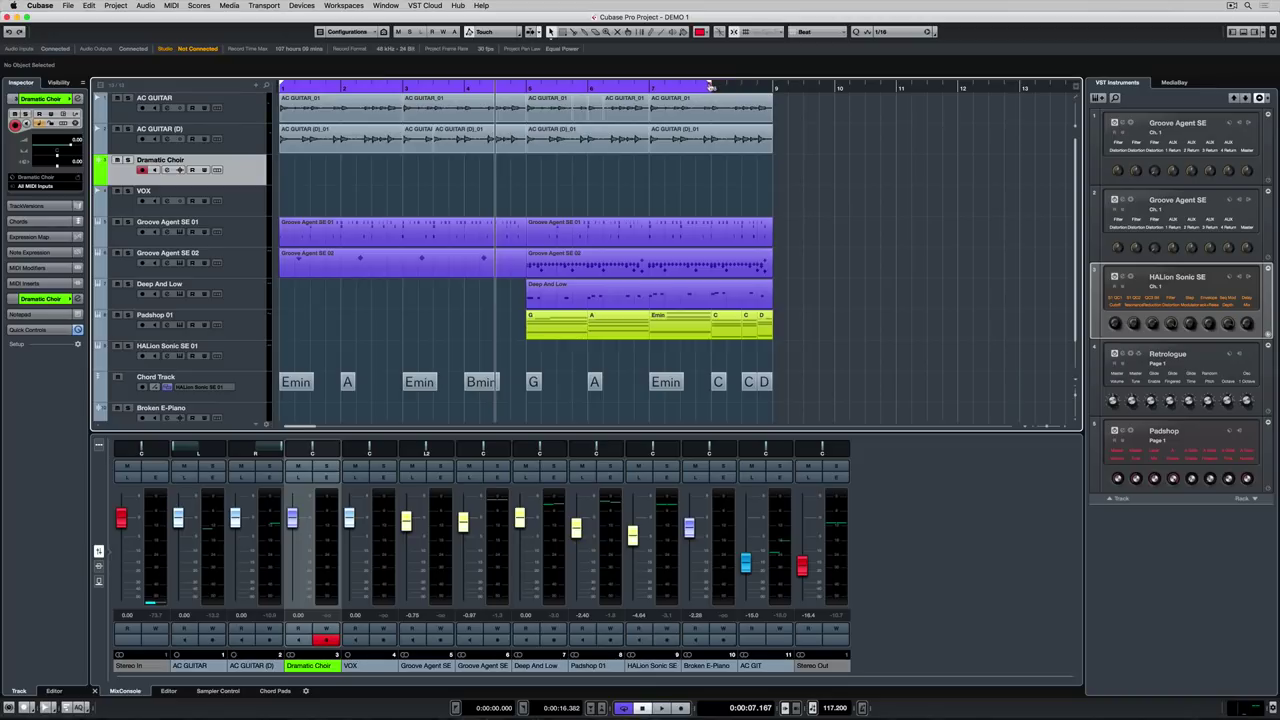
Set the snap grid to Bar and snap the cycle range's end to bar 9.
click(804, 31)
click(812, 20)
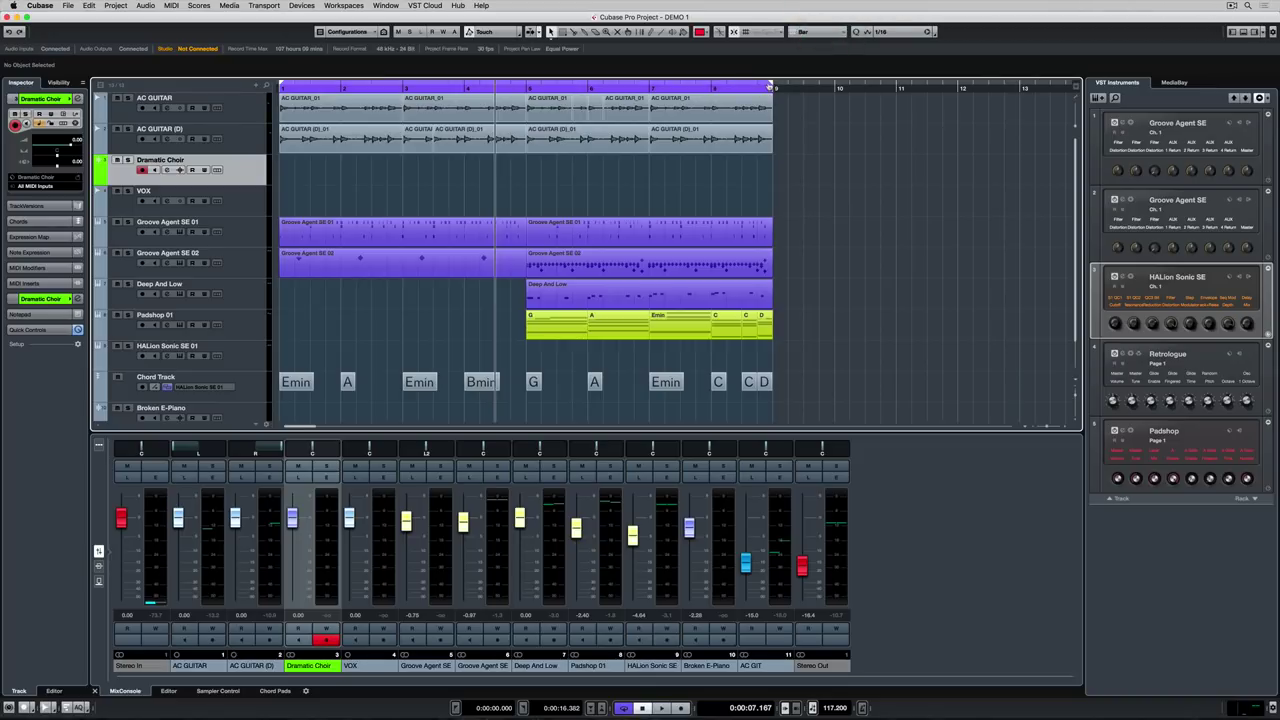
drag(710, 86, 768, 82)
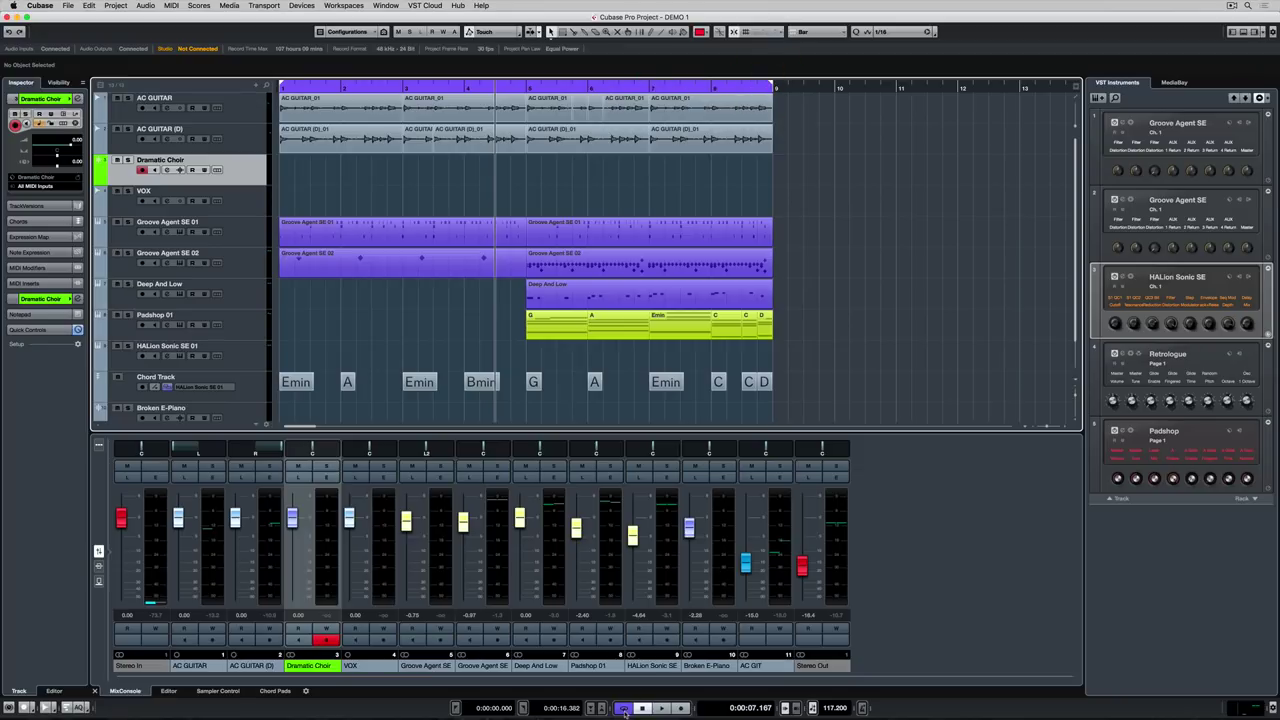
click(623, 708)
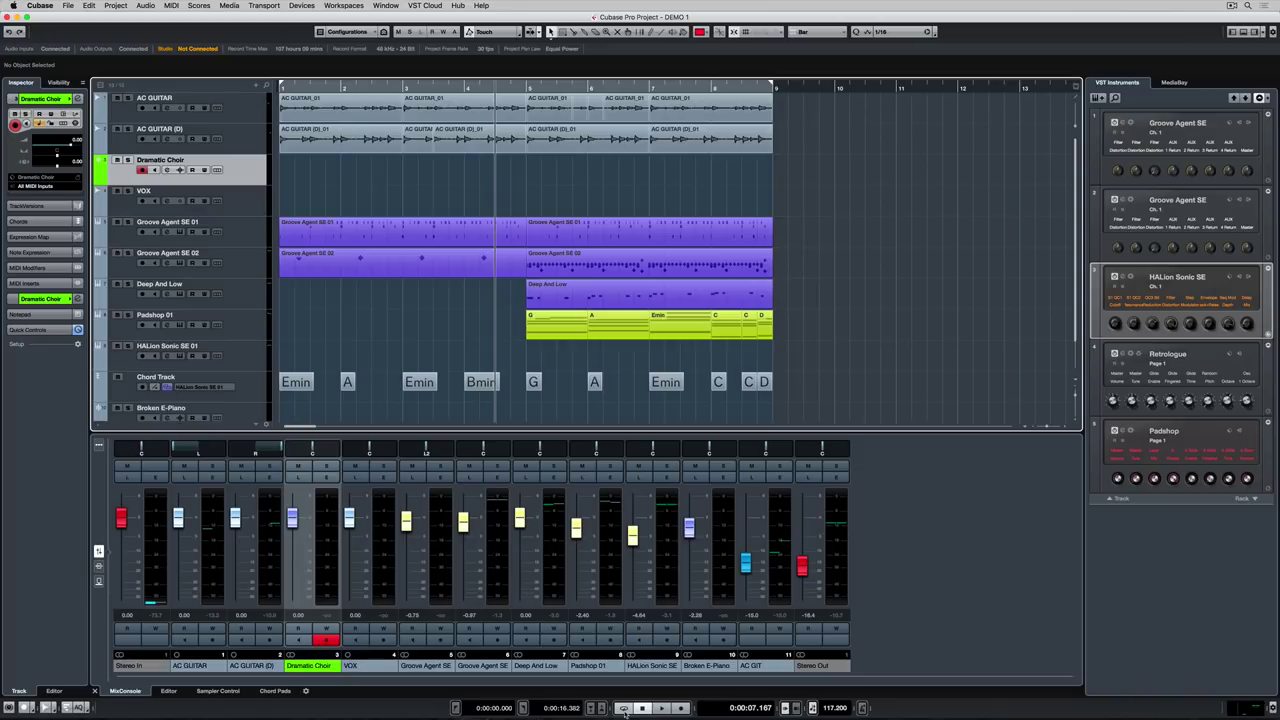
click(623, 708)
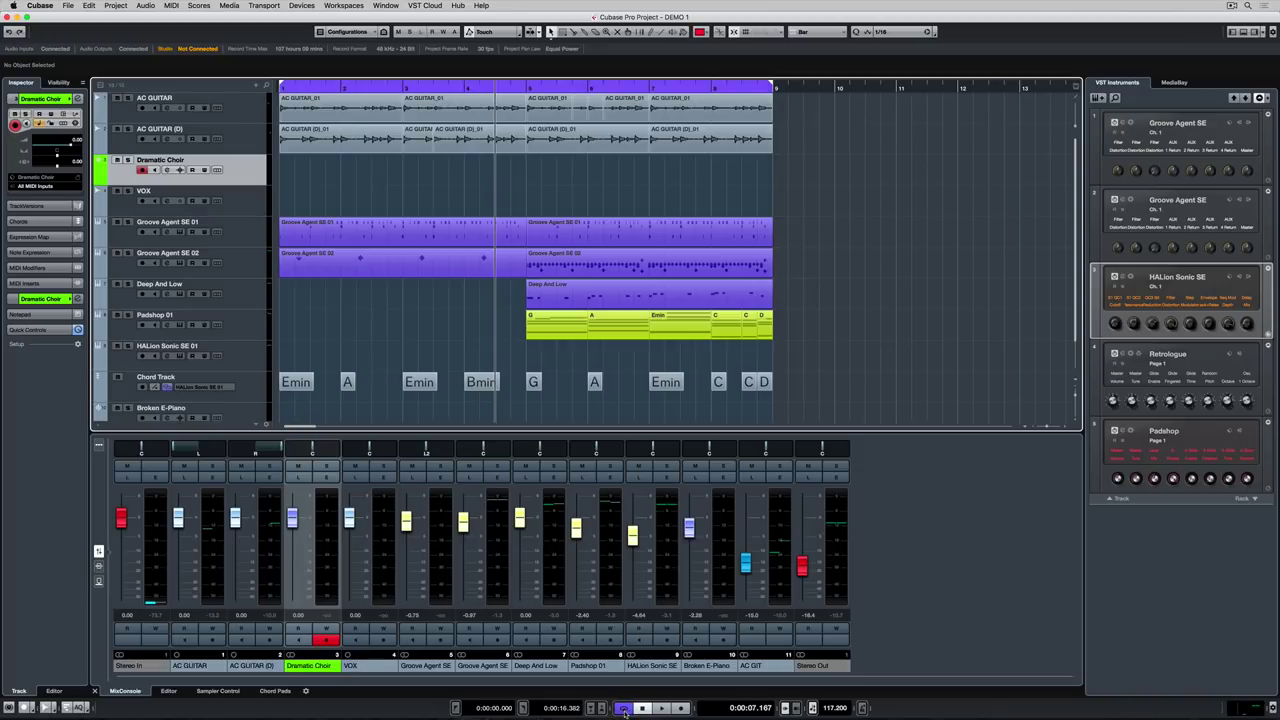